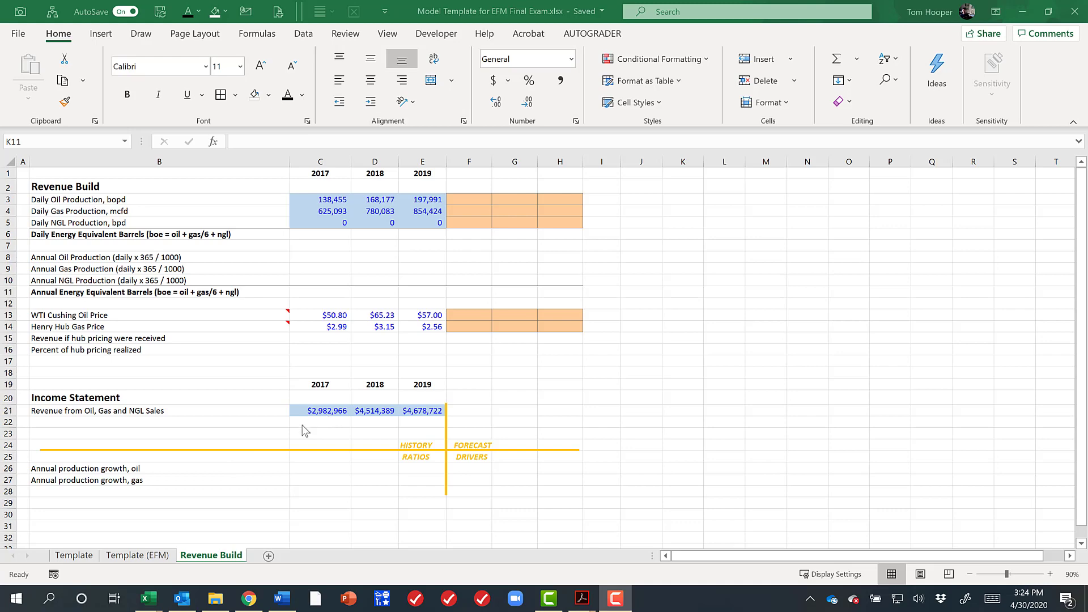
Step: Switch to the Template sheet and review the 2017–2019 Sales figures and the Sales growth row
{"action": "left_click", "coordinate": [79, 558]}
{"action": "left_click_drag", "start_coordinate": [309, 386], "coordinate": [395, 383]}
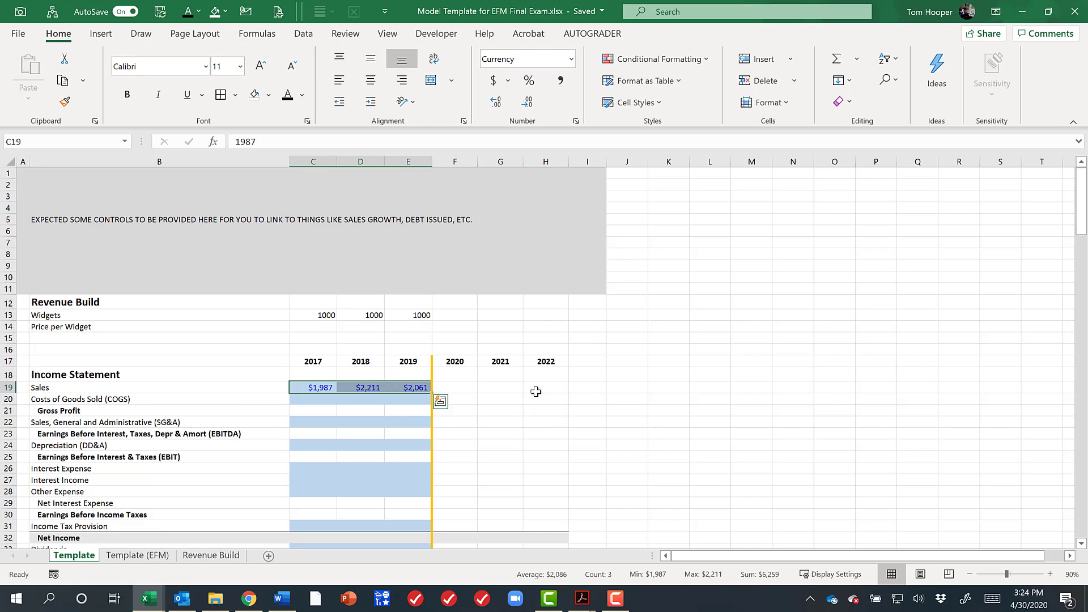
{"action": "scroll", "coordinate": [365, 461], "scroll_direction": "down", "scroll_amount": 1}
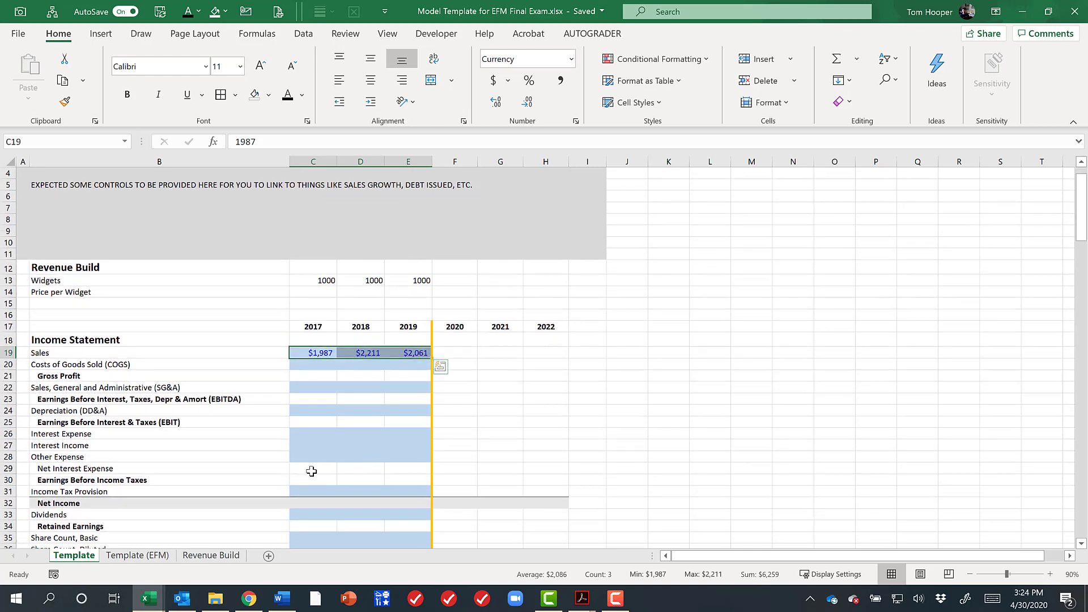
{"action": "scroll", "coordinate": [311, 472], "scroll_direction": "down", "scroll_amount": 2}
{"action": "left_click", "coordinate": [203, 537]}
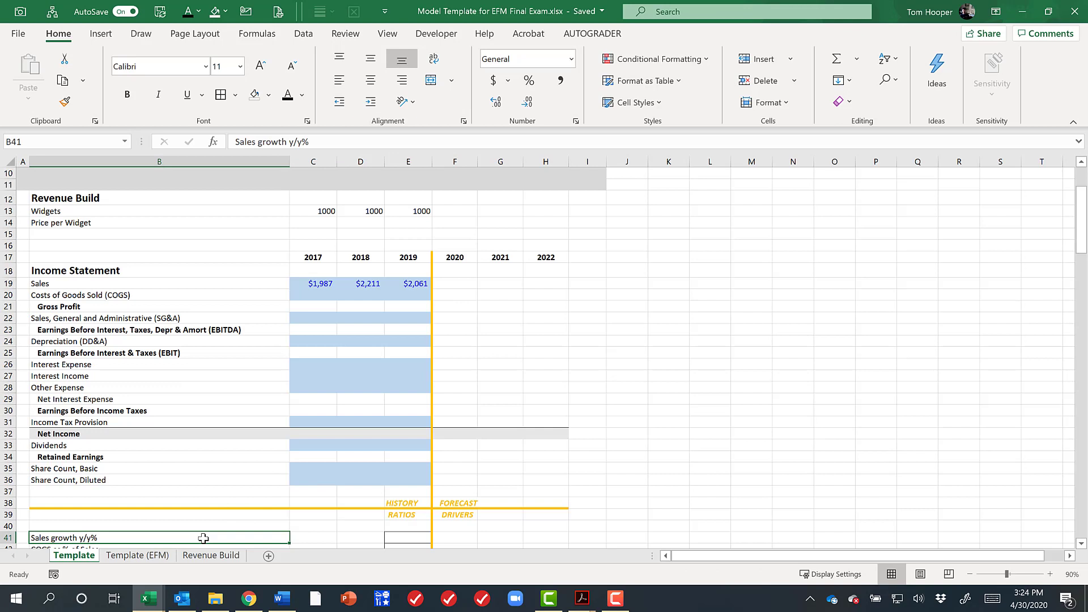
{"action": "left_click", "coordinate": [417, 540]}
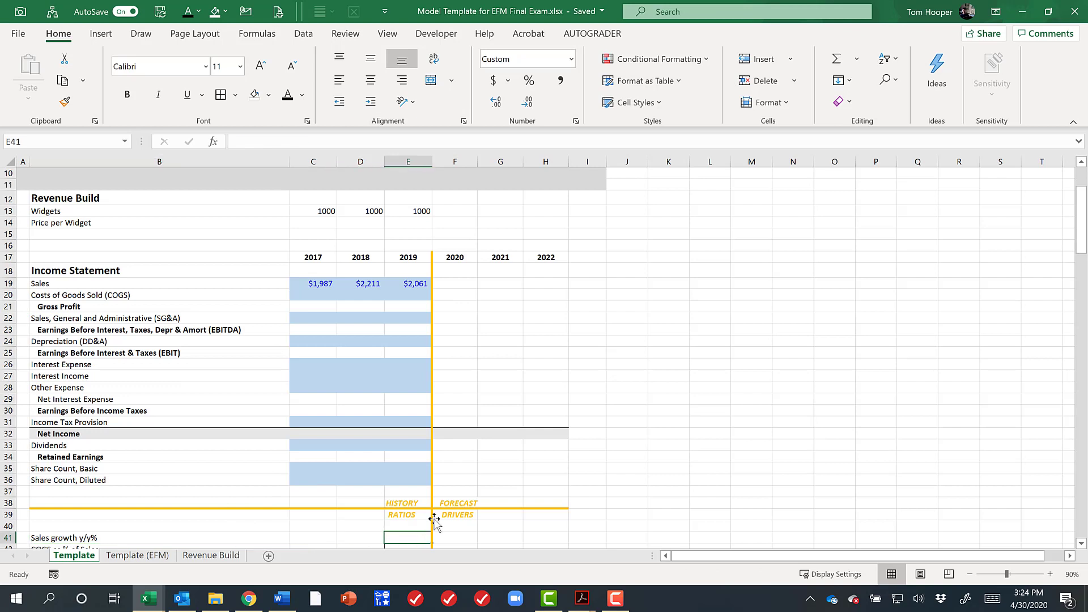
Step: Inspect the 2020–2022 Sales forecast cells, the historical Sales and the 1000-widget counts
{"action": "left_click", "coordinate": [467, 283]}
{"action": "left_click_drag", "start_coordinate": [468, 283], "coordinate": [537, 280]}
{"action": "scroll", "coordinate": [552, 369], "scroll_direction": "up", "scroll_amount": 3}
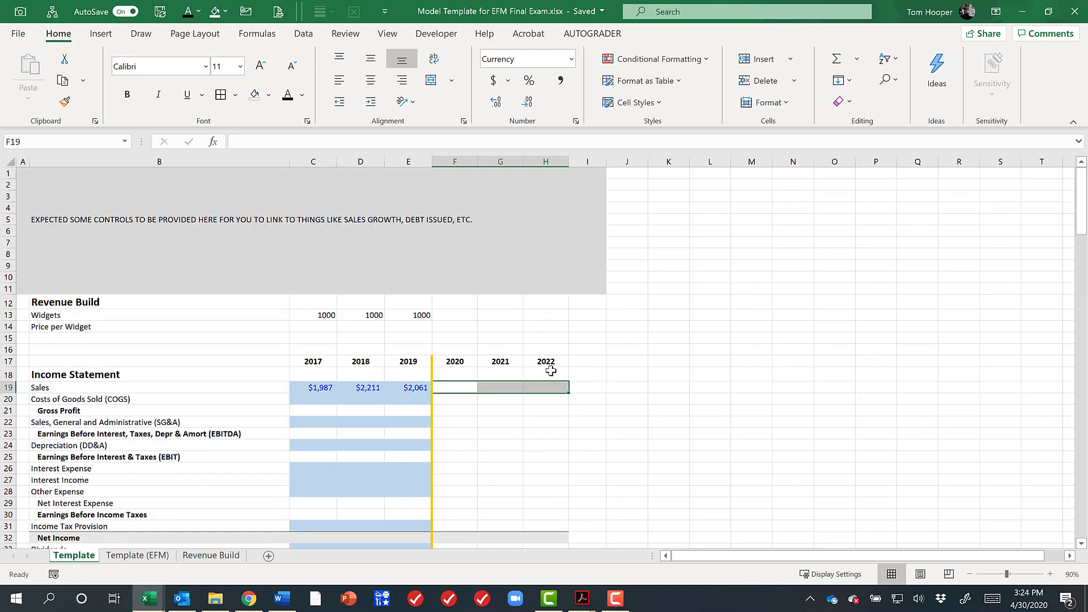
{"action": "scroll", "coordinate": [551, 371], "scroll_direction": "down", "scroll_amount": 2}
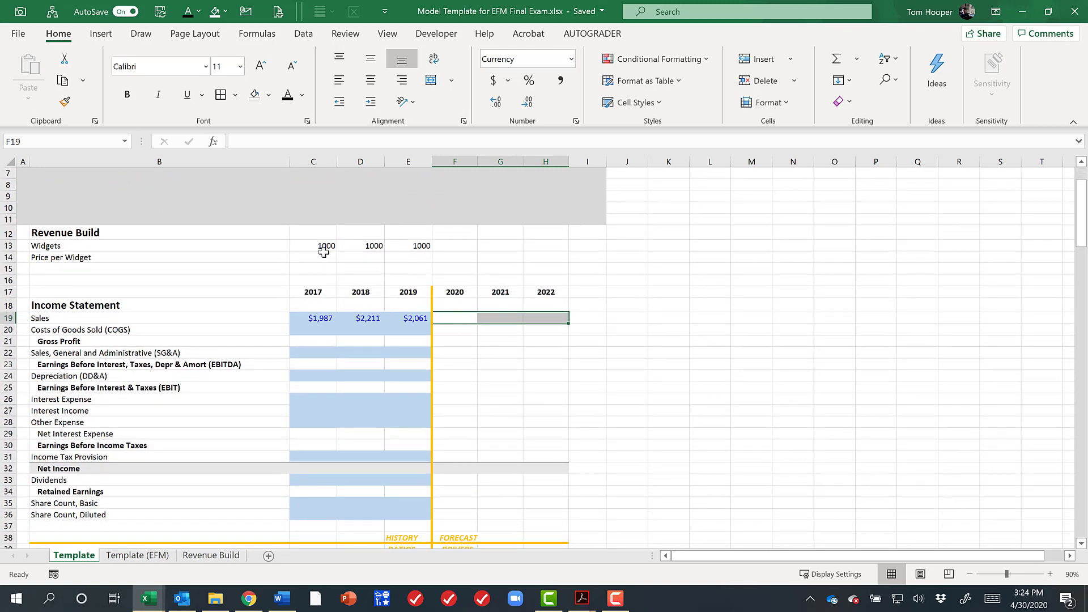
{"action": "left_click_drag", "start_coordinate": [326, 317], "coordinate": [402, 317]}
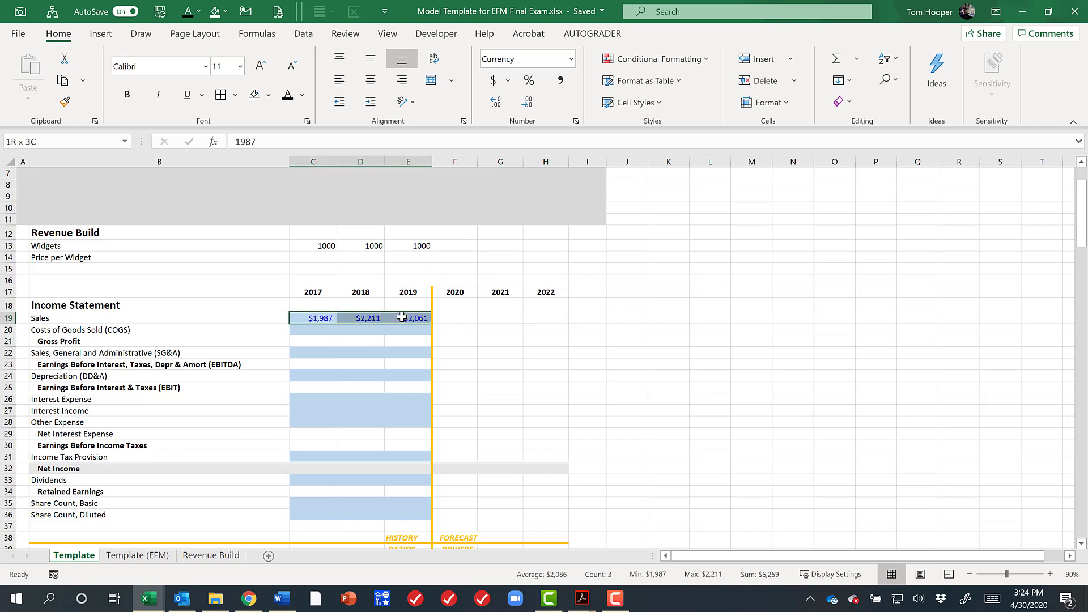
{"action": "left_click", "coordinate": [327, 245]}
{"action": "left_click_drag", "start_coordinate": [326, 244], "coordinate": [413, 239]}
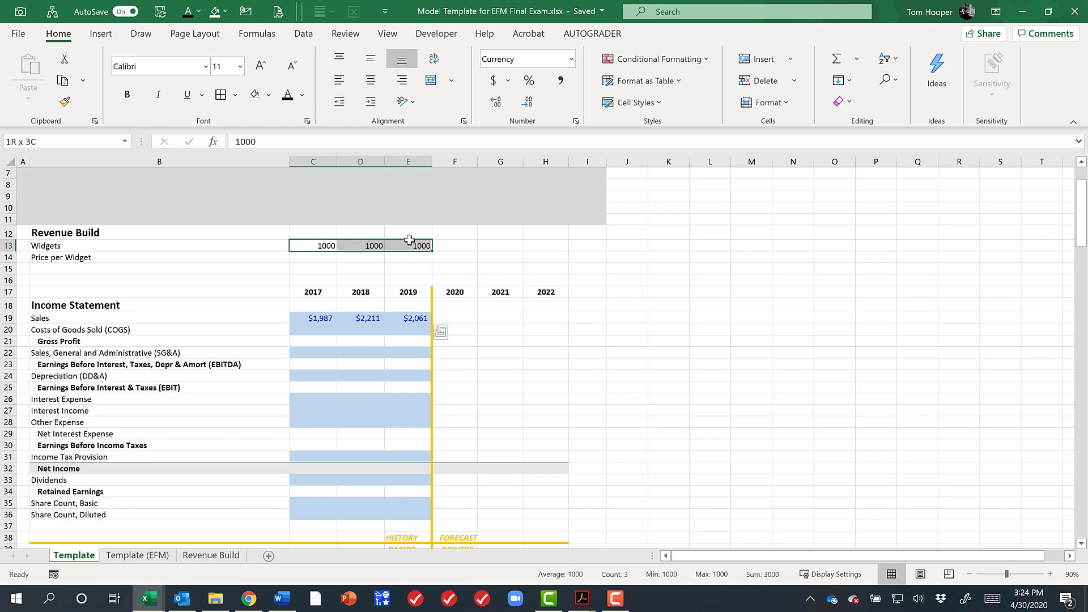
Step: Compute 2017–2019 price per widget as Sales divided by Widgets (=C19/C13)
{"action": "left_click", "coordinate": [322, 257]}
{"action": "type", "text": "="}
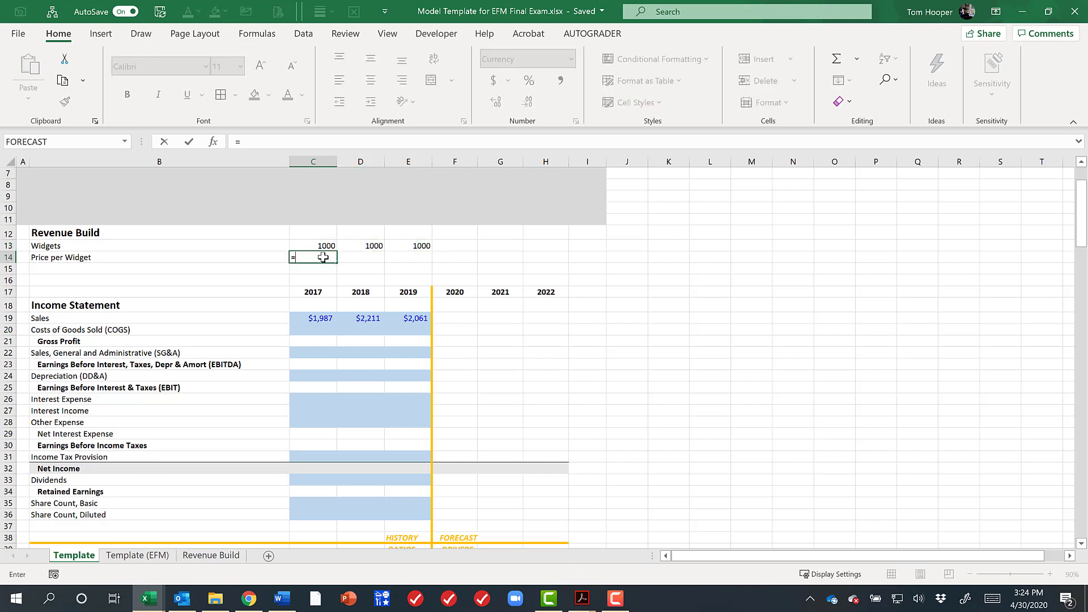
{"action": "key", "text": "Down"}
{"action": "key", "text": "Down"}
{"action": "key", "text": "Down"}
{"action": "key", "text": "Down"}
{"action": "key", "text": "Down"}
{"action": "type", "text": "/"}
{"action": "key", "text": "Up"}
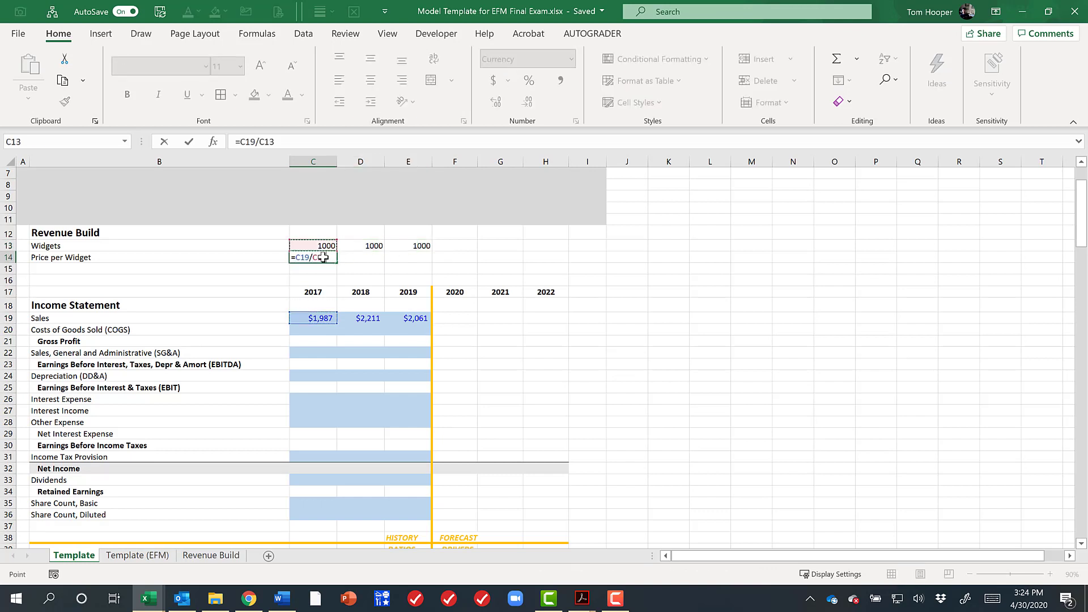
{"action": "key", "text": "ctrl+Return"}
{"action": "key", "text": "ctrl+c"}
{"action": "key", "text": "shift+Right"}
{"action": "key", "text": "shift+Right"}
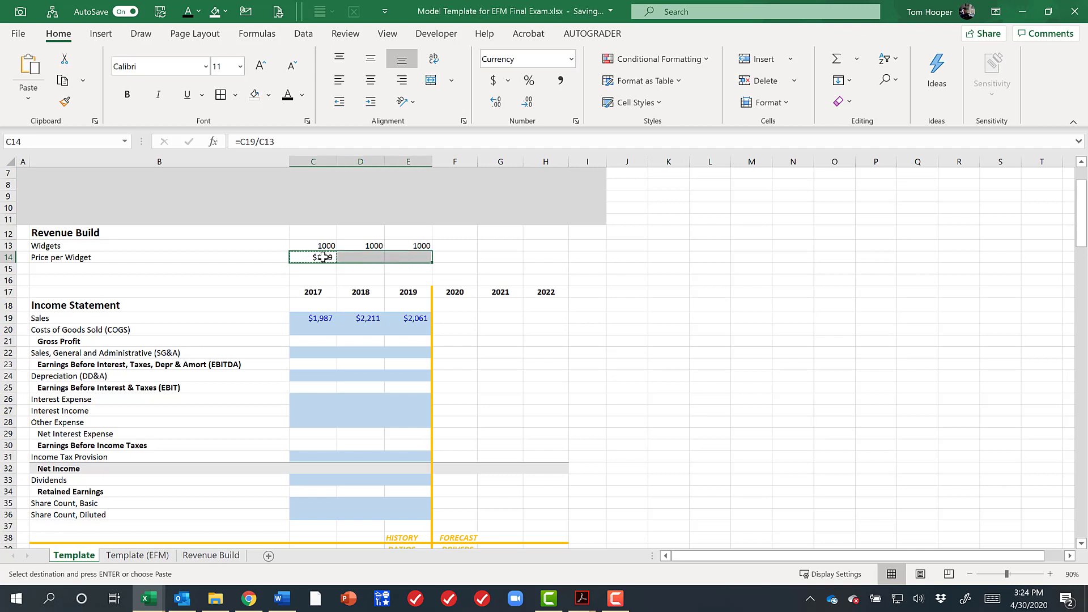
{"action": "key", "text": "ctrl+v"}
Step: Enter widget forecasts of 1050, 1100 and 1150 for 2020–2022
{"action": "key", "text": "Right"}
{"action": "key", "text": "Right"}
{"action": "key", "text": "Right"}
{"action": "key", "text": "Up"}
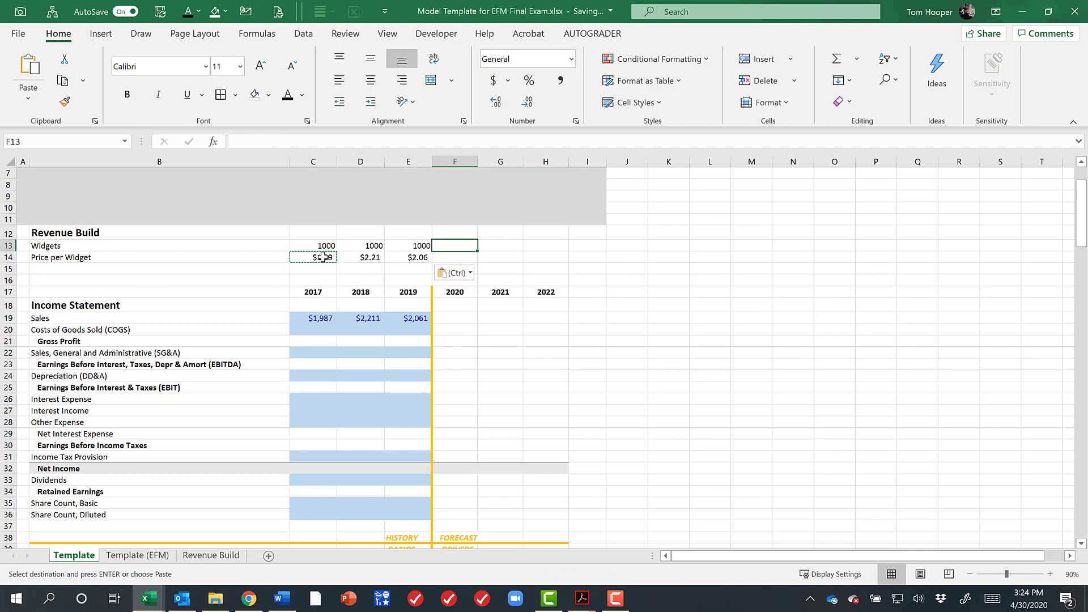
{"action": "type", "text": "1050"}
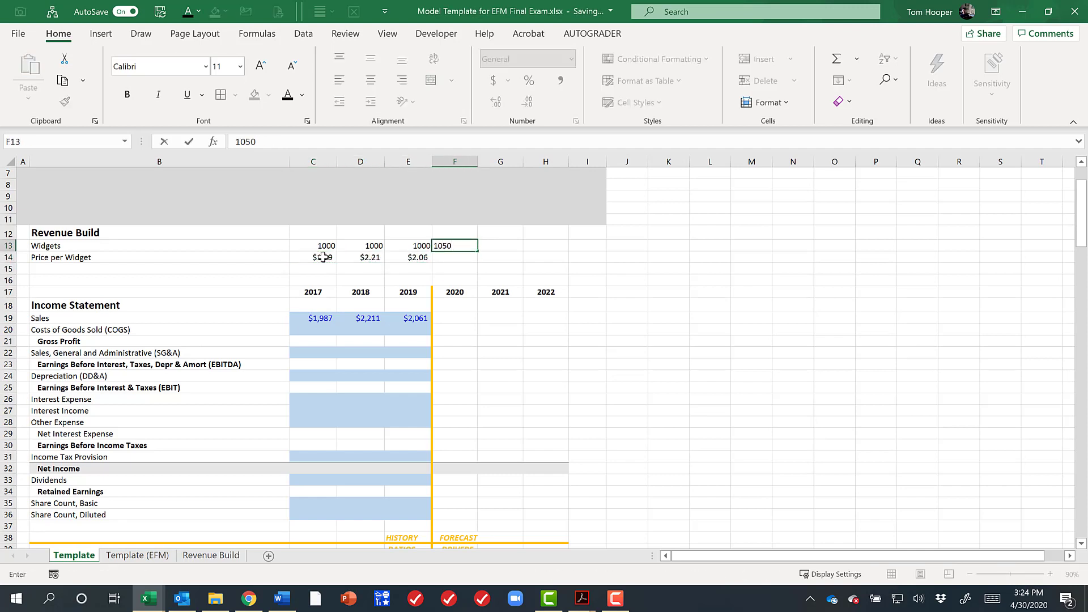
{"action": "key", "text": "Tab"}
{"action": "type", "text": "1100"}
{"action": "key", "text": "ctrl+Return"}
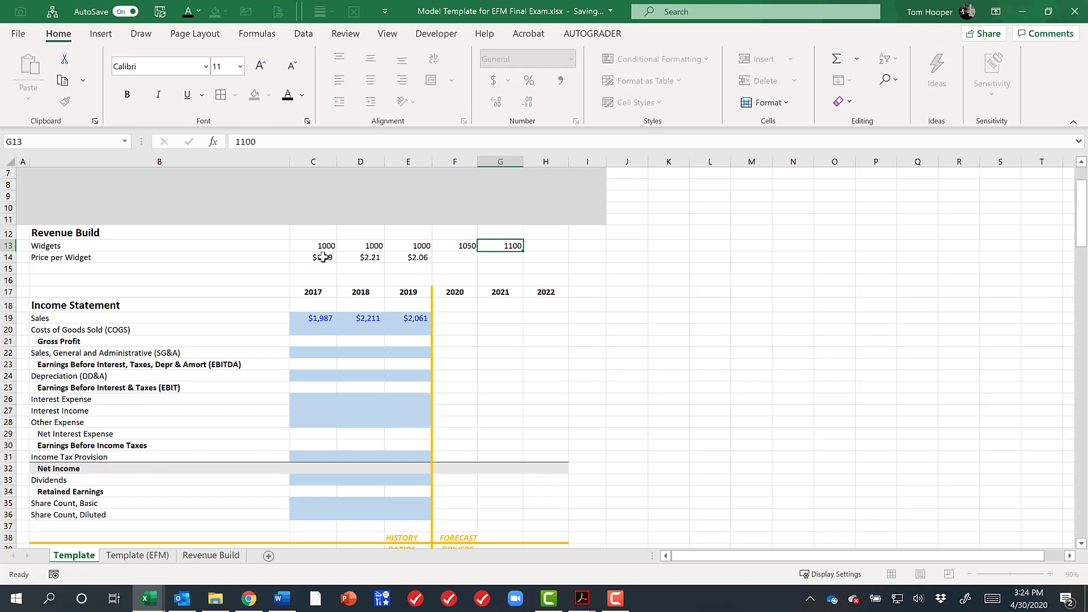
{"action": "key", "text": "Right"}
{"action": "type", "text": "1150"}
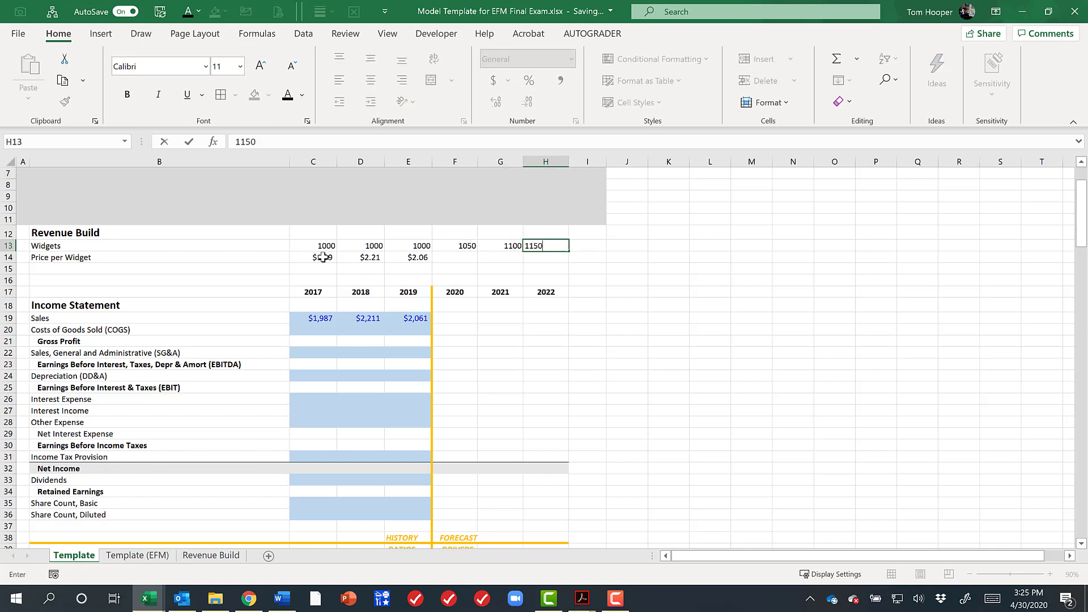
{"action": "key", "text": "Return"}
Step: Set the 2020–2022 price per widget to $2.30
{"action": "key", "text": "Left"}
{"action": "key", "text": "Left"}
{"action": "type", "text": "2.3"}
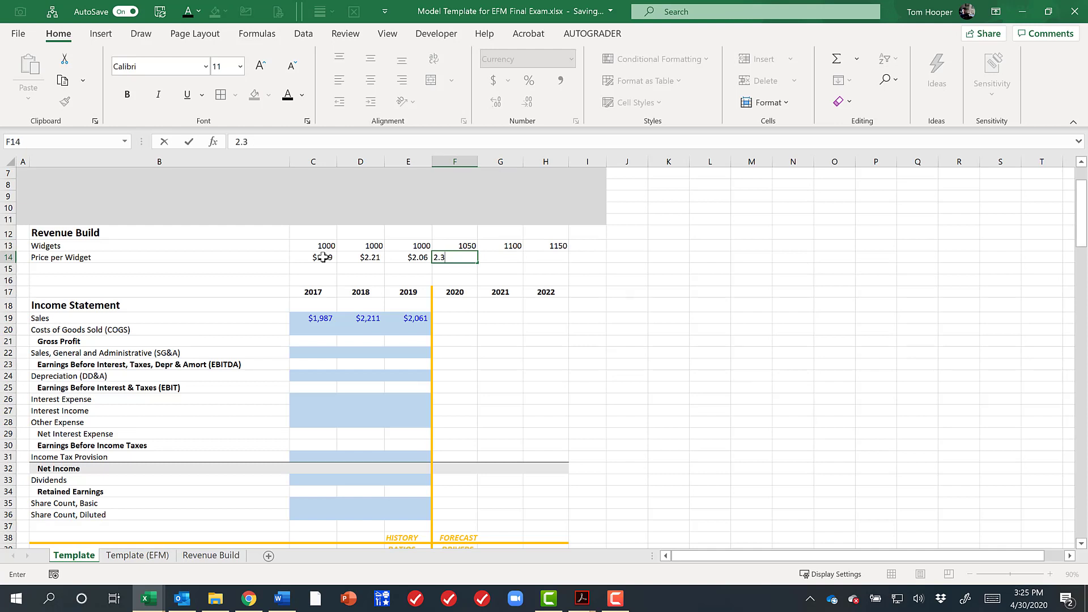
{"action": "key", "text": "Return"}
{"action": "key", "text": "Up"}
{"action": "key", "text": "ctrl+c"}
{"action": "key", "text": "Right"}
{"action": "key", "text": "shift+Right"}
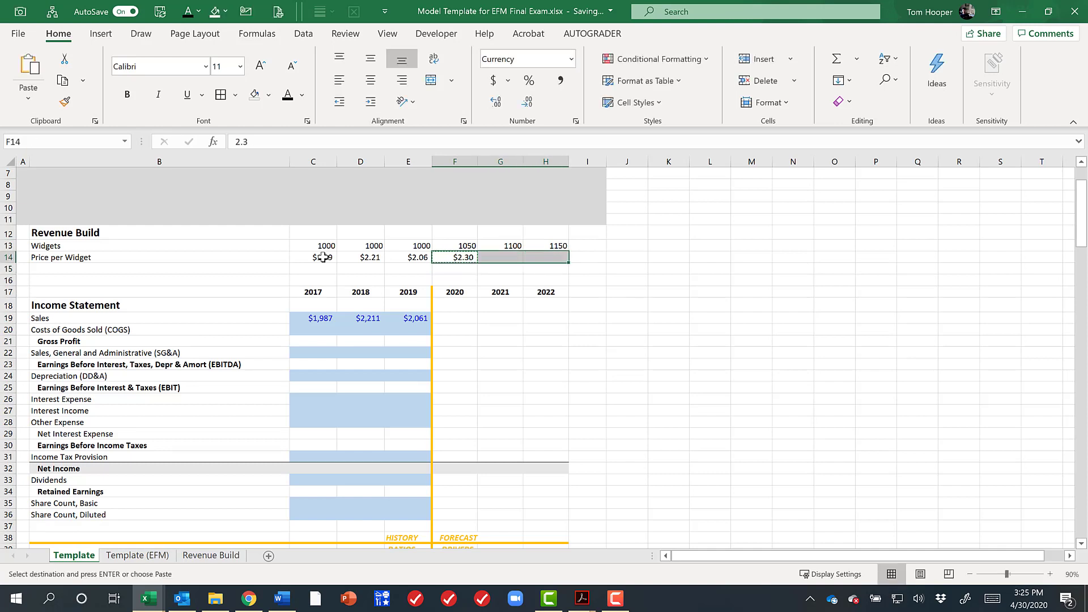
{"action": "key", "text": "ctrl+v"}
Step: Compute 2020–2022 Sales as widgets times price, giving $2,415, $2,530 and $2,645
{"action": "key", "text": "Left"}
{"action": "key", "text": "Down"}
{"action": "key", "text": "Down"}
{"action": "key", "text": "Down"}
{"action": "key", "text": "Down"}
{"action": "key", "text": "Down"}
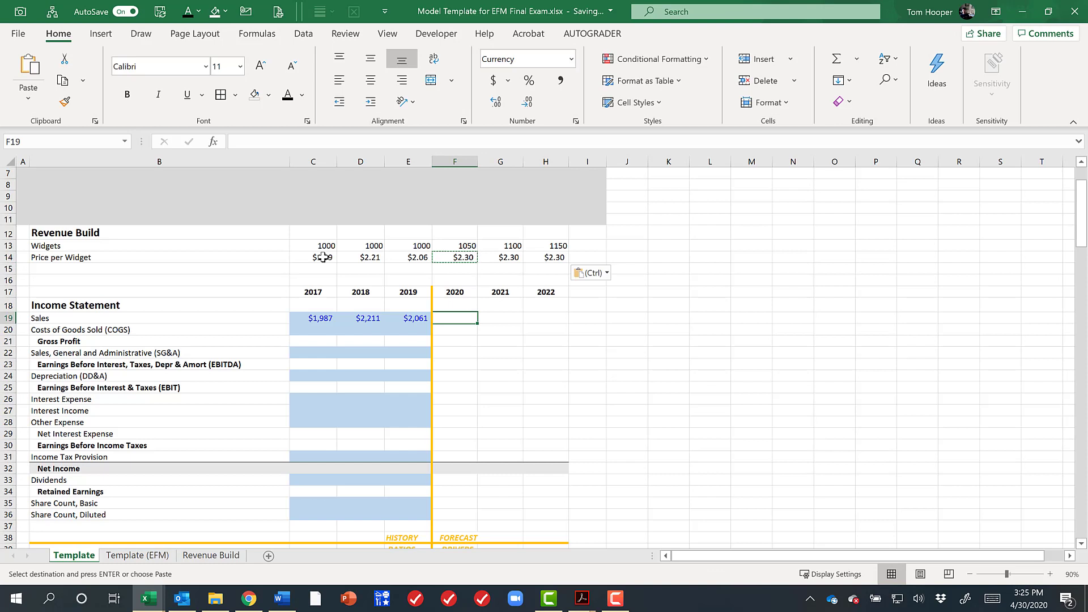
{"action": "type", "text": "="}
{"action": "key", "text": "Up"}
{"action": "key", "text": "Up"}
{"action": "key", "text": "Up"}
{"action": "key", "text": "Up"}
{"action": "key", "text": "Up"}
{"action": "key", "text": "Up"}
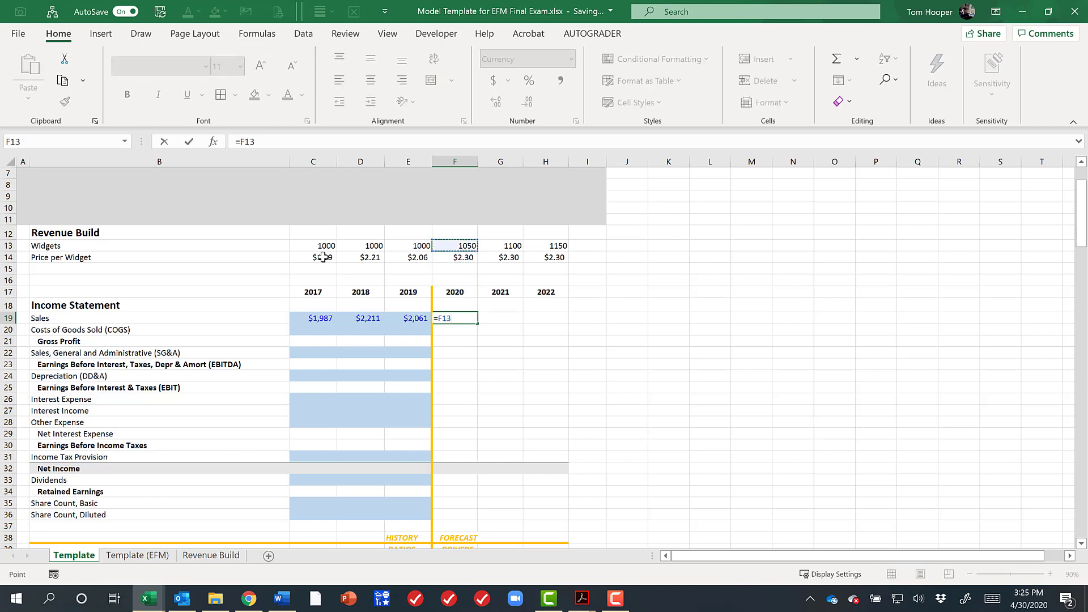
{"action": "type", "text": "*"}
{"action": "key", "text": "Up"}
{"action": "key", "text": "Up"}
{"action": "key", "text": "Up"}
{"action": "key", "text": "Up"}
{"action": "key", "text": "Up"}
{"action": "key", "text": "Return"}
{"action": "key", "text": "Up"}
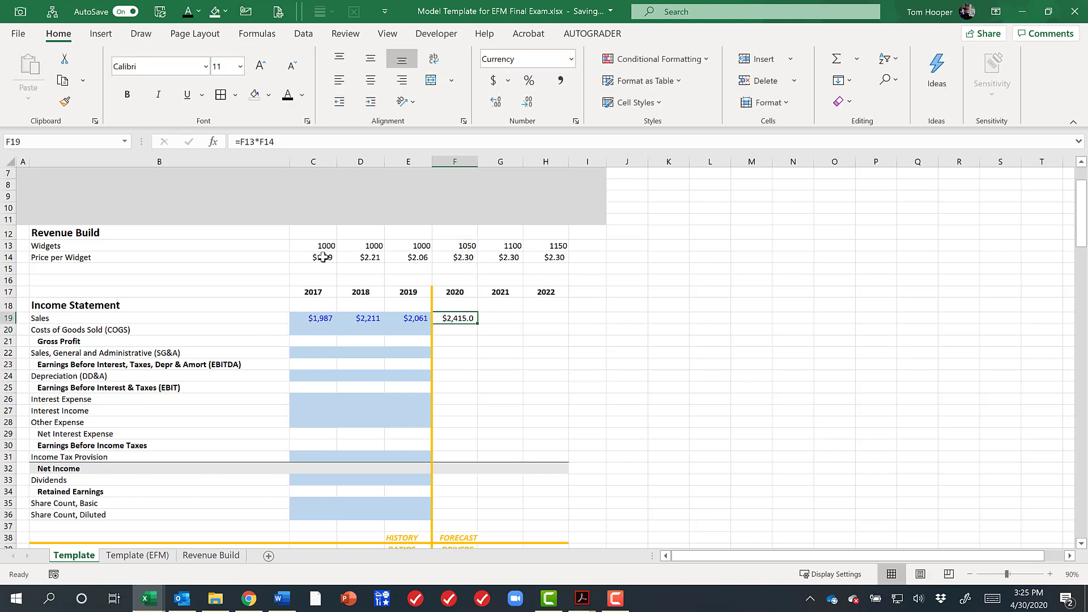
{"action": "key", "text": "ctrl+c"}
{"action": "key", "text": "shift+Right"}
{"action": "key", "text": "shift+Right"}
{"action": "key", "text": "ctrl+v"}
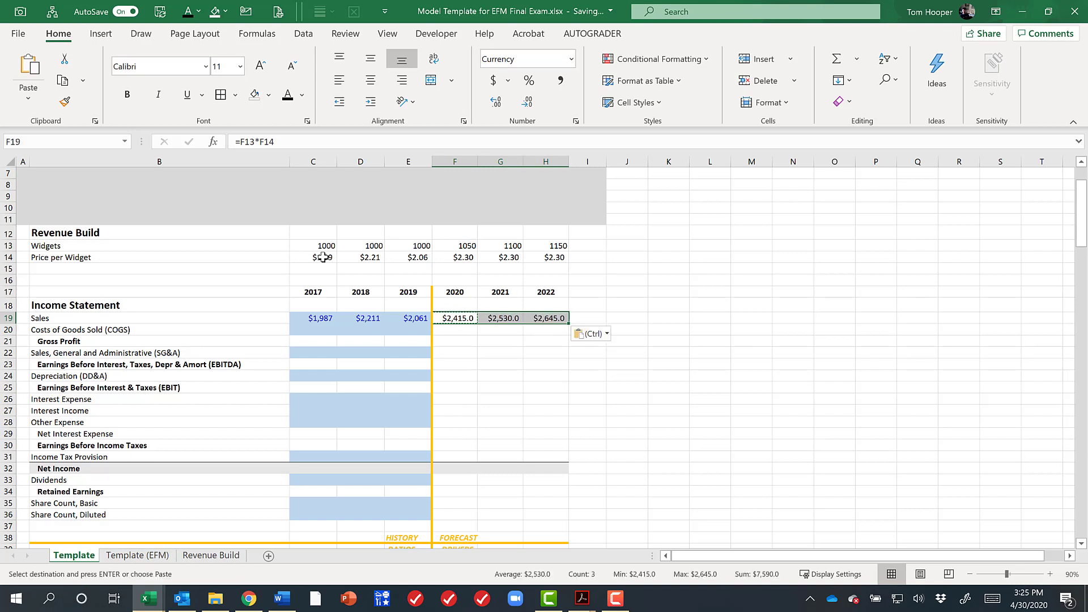
{"action": "left_click_drag", "start_coordinate": [469, 245], "coordinate": [545, 258]}
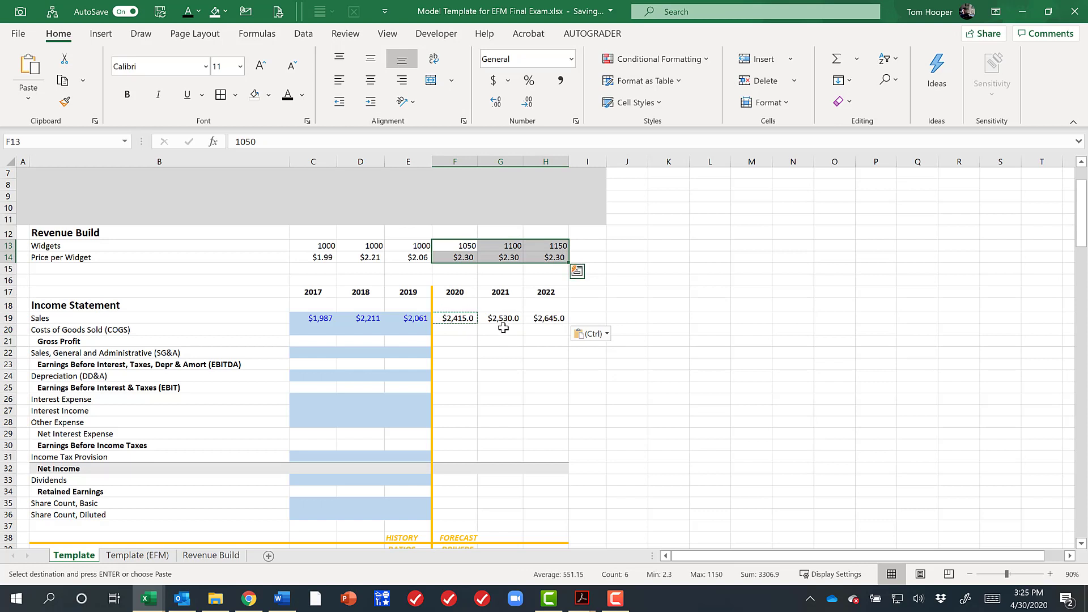
{"action": "left_click", "coordinate": [205, 557]}
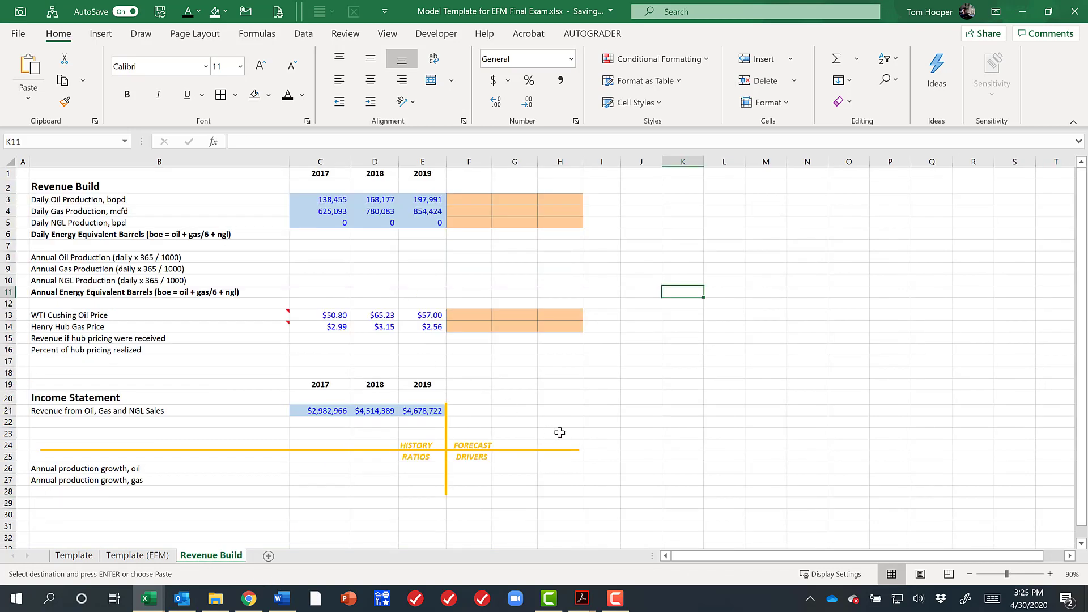
{"action": "left_click_drag", "start_coordinate": [317, 413], "coordinate": [416, 414]}
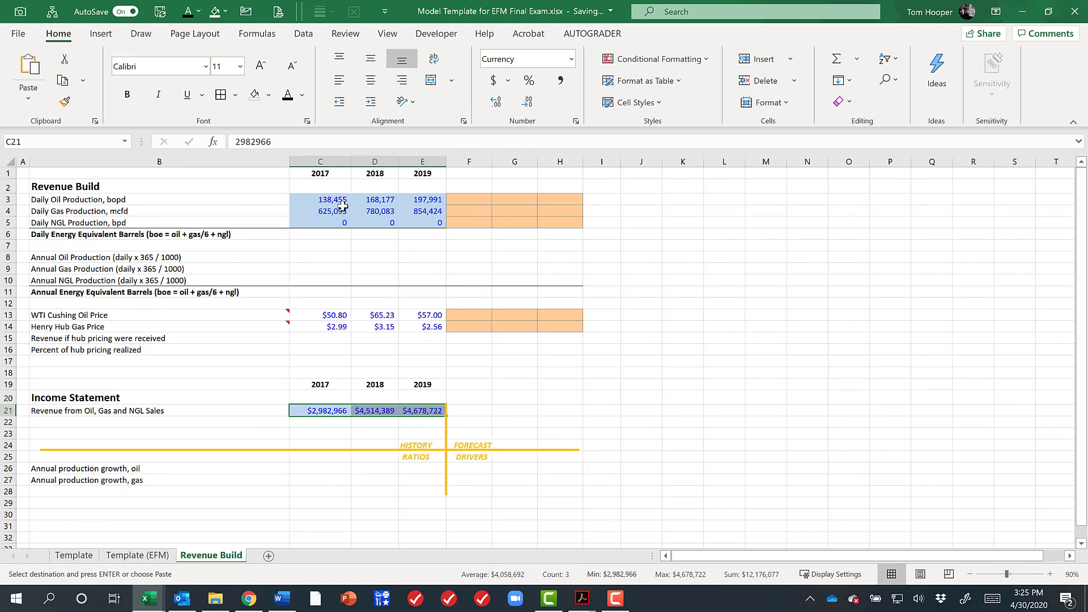
{"action": "left_click_drag", "start_coordinate": [331, 200], "coordinate": [415, 222]}
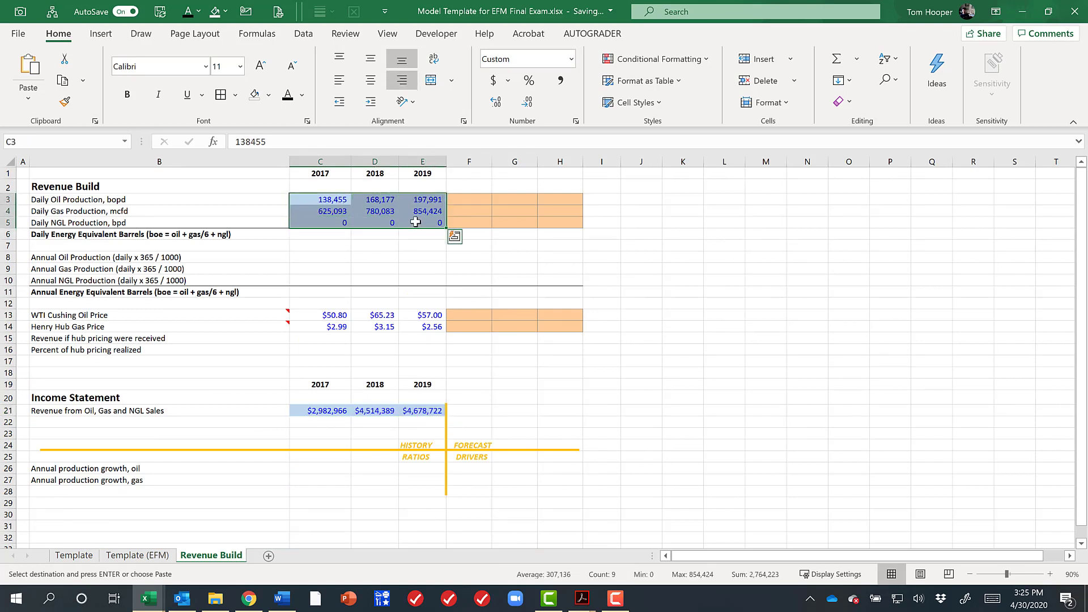
{"action": "left_click", "coordinate": [306, 200]}
{"action": "key", "text": "Return"}
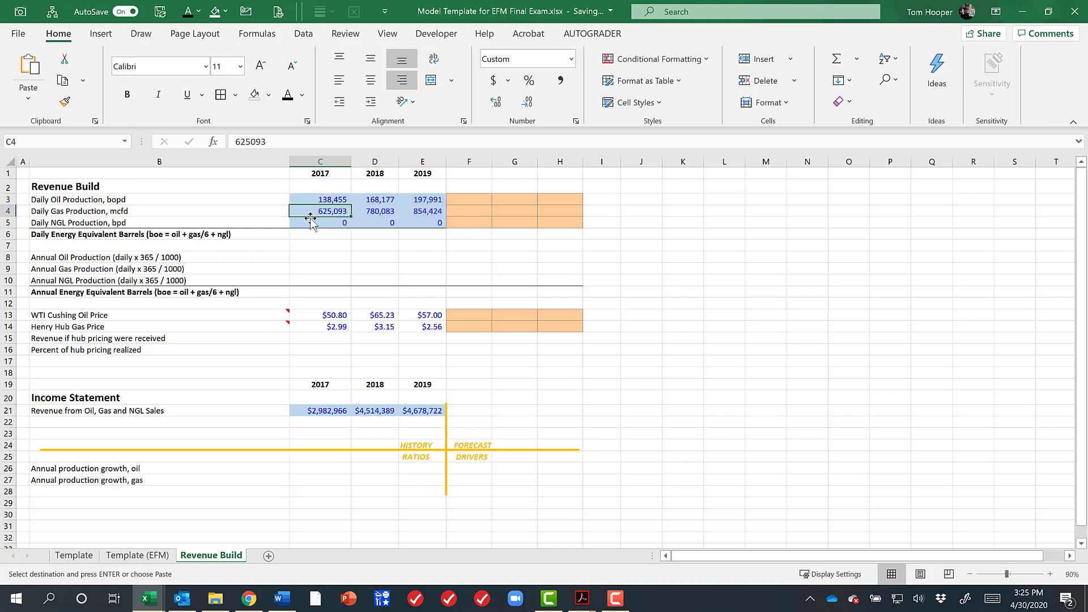
{"action": "key", "text": "Return"}
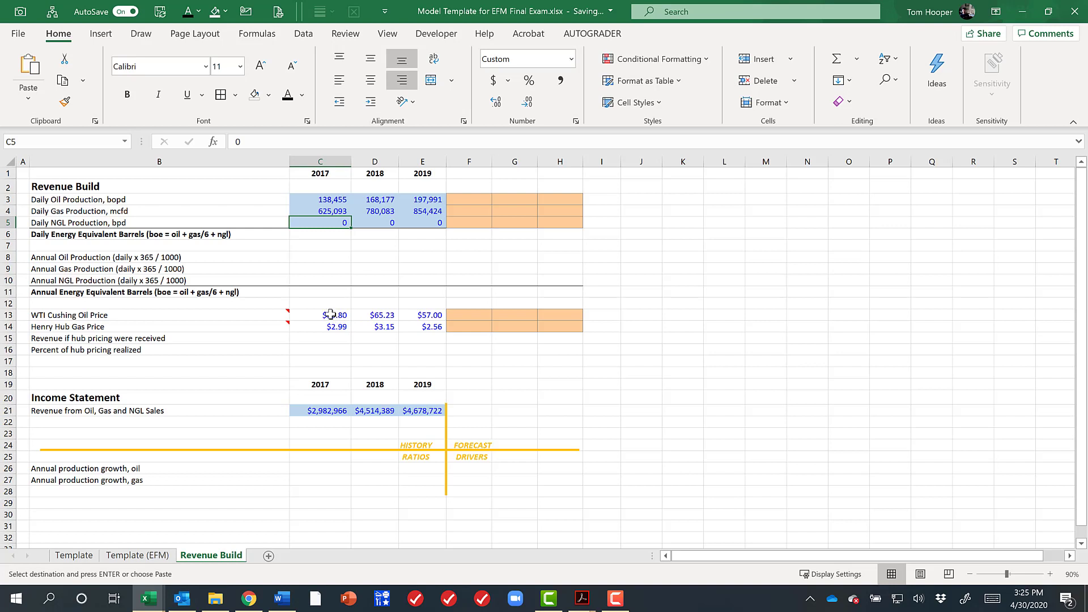
{"action": "left_click", "coordinate": [309, 319]}
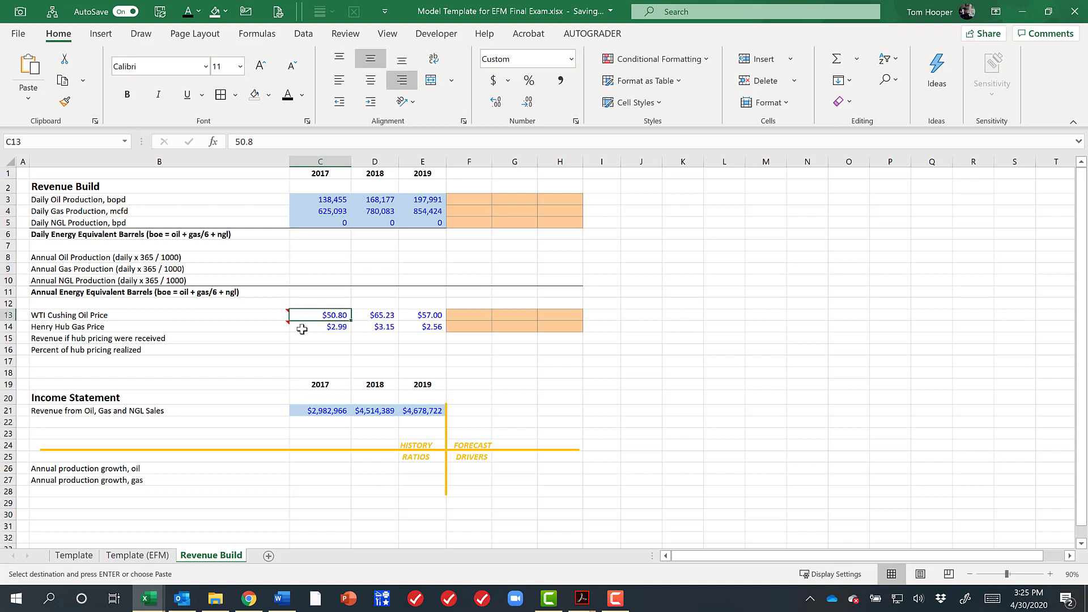
{"action": "mouse_move", "coordinate": [117, 315]}
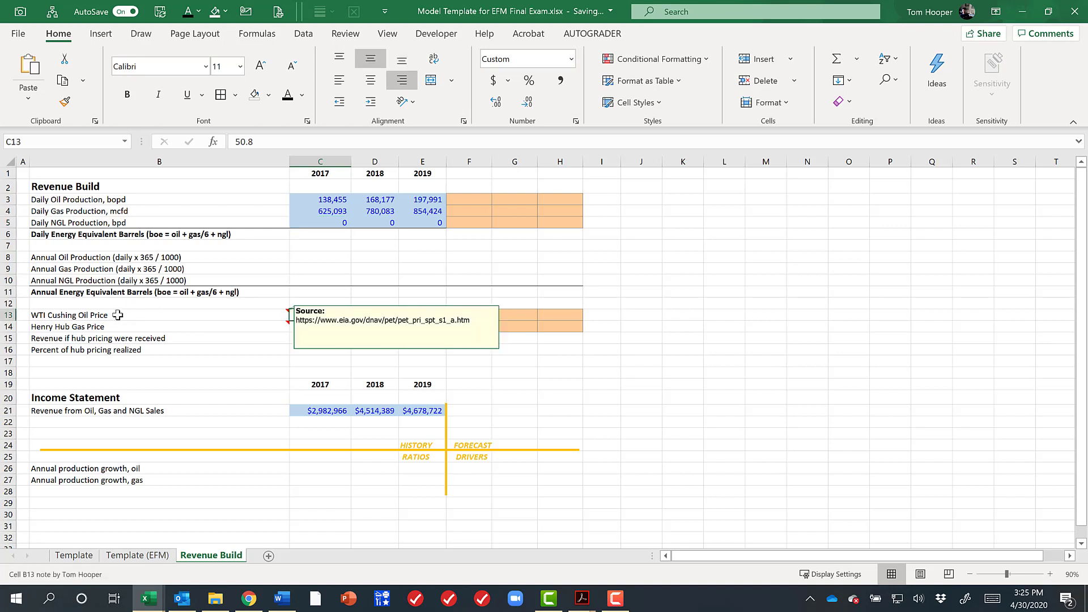
{"action": "left_click", "coordinate": [117, 315]}
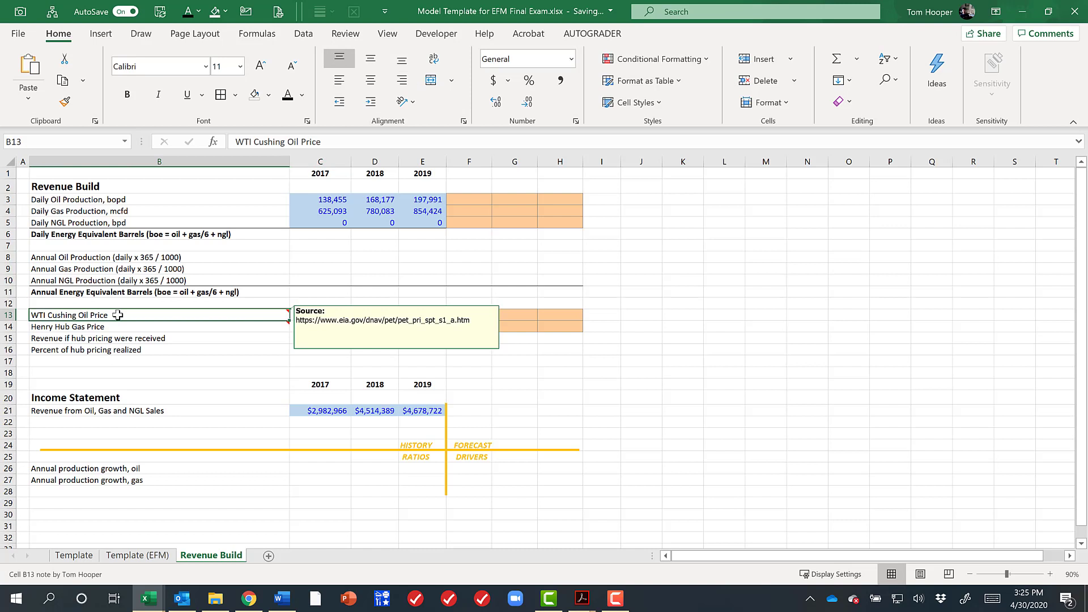
{"action": "left_click", "coordinate": [144, 328]}
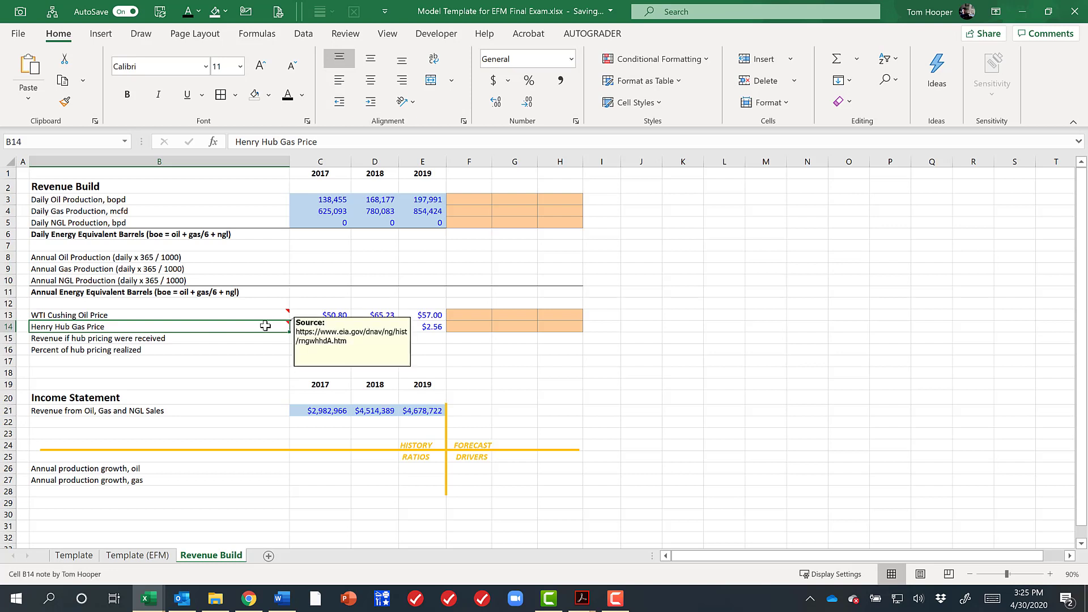
{"action": "mouse_move", "coordinate": [266, 314]}
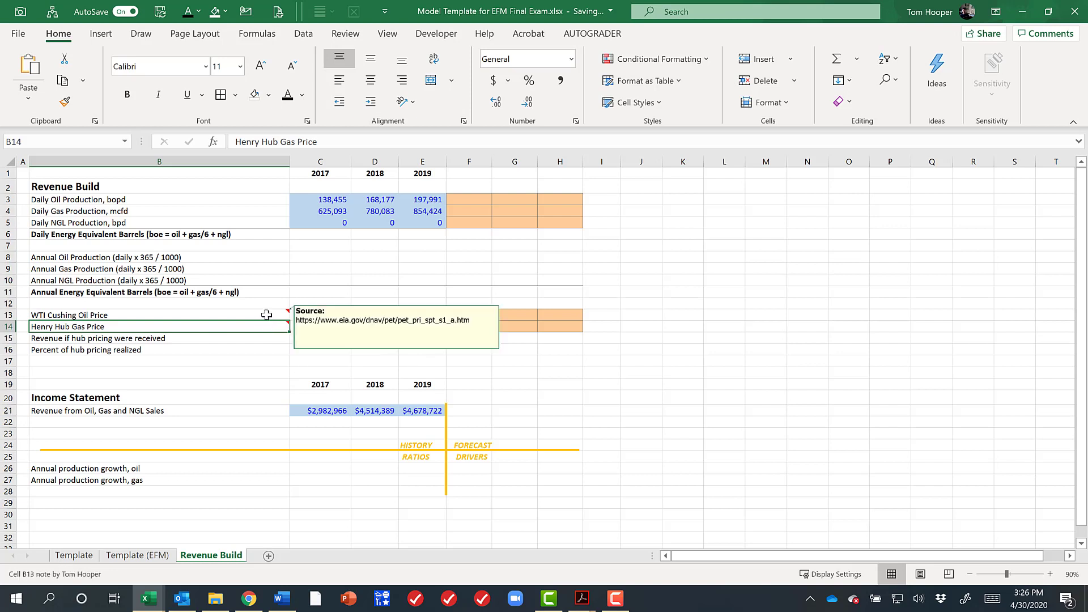
{"action": "left_click", "coordinate": [266, 315]}
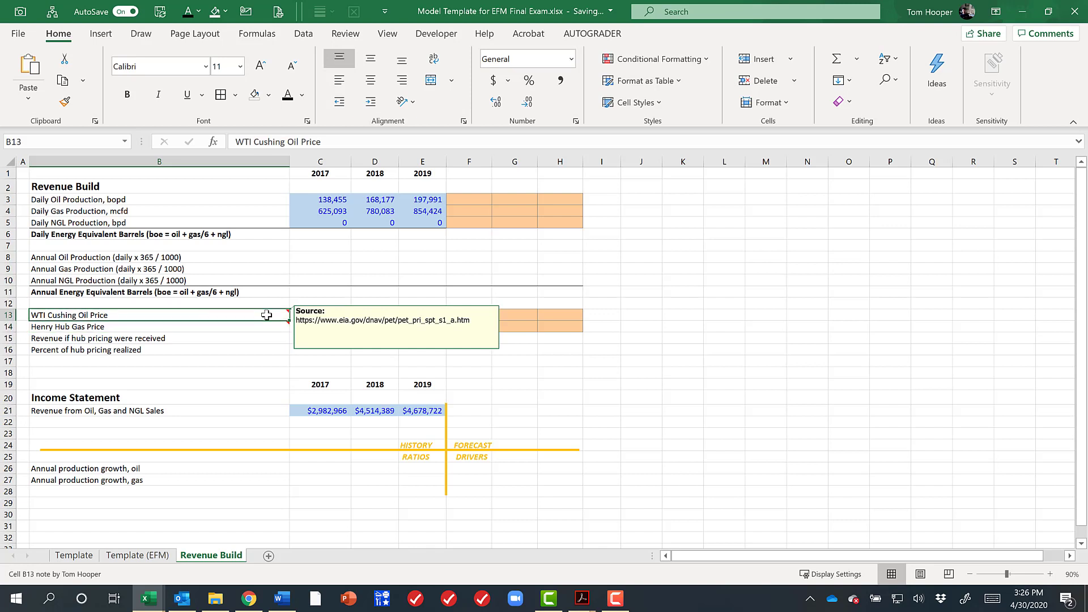
{"action": "key", "text": "shift+F2"}
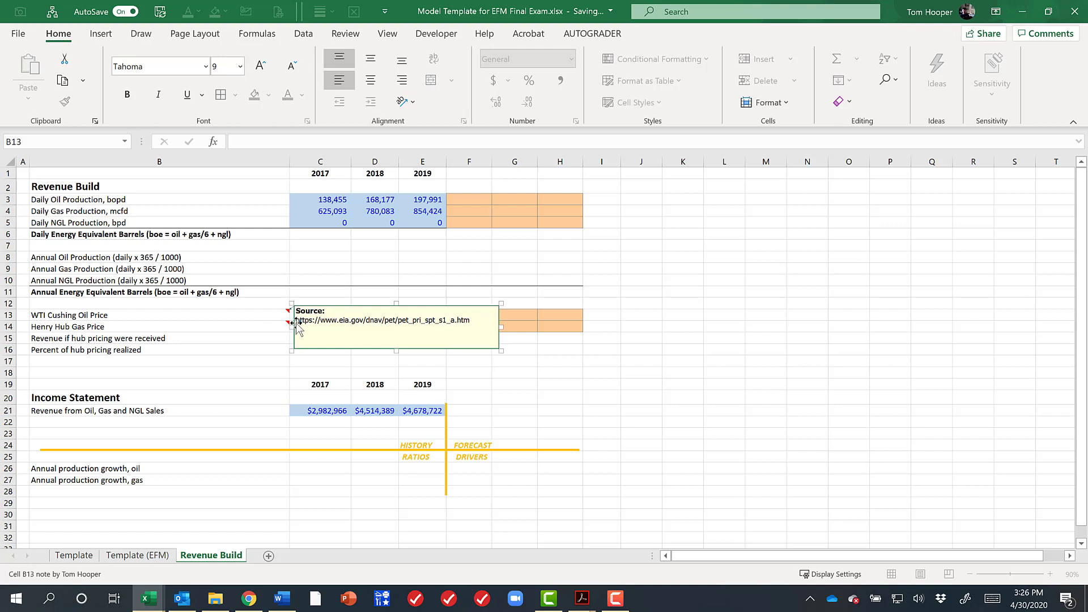
{"action": "left_click_drag", "start_coordinate": [296, 320], "coordinate": [477, 321]}
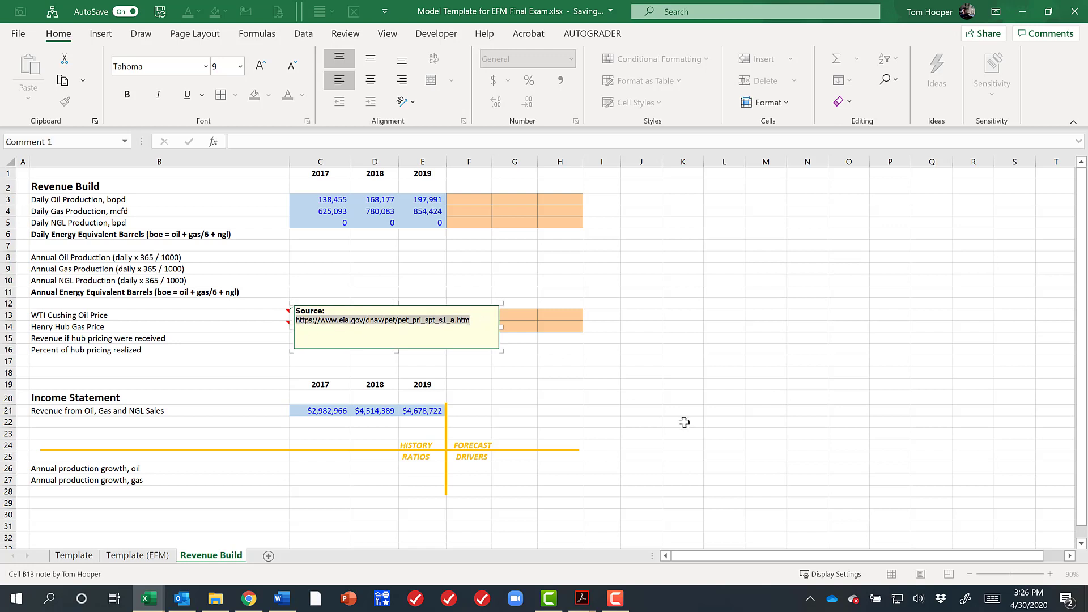
{"action": "key", "text": "Escape"}
{"action": "key", "text": "Right"}
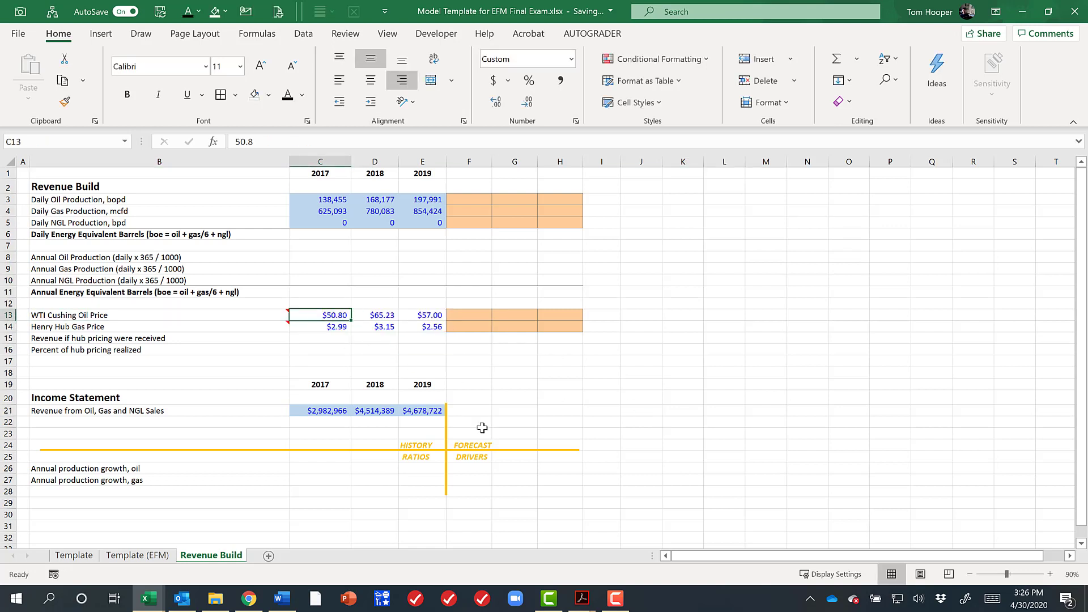
{"action": "key", "text": "Right"}
{"action": "key", "text": "Right"}
{"action": "key", "text": "Down"}
{"action": "key", "text": "Left"}
{"action": "key", "text": "Up"}
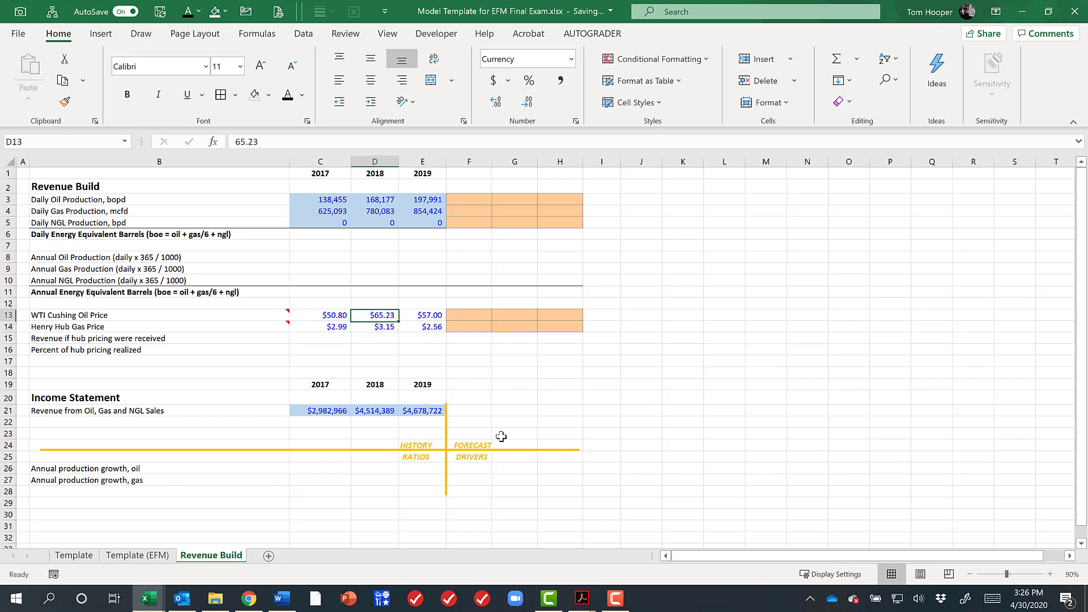
{"action": "key", "text": "Left"}
{"action": "key", "text": "Down"}
{"action": "key", "text": "Down"}
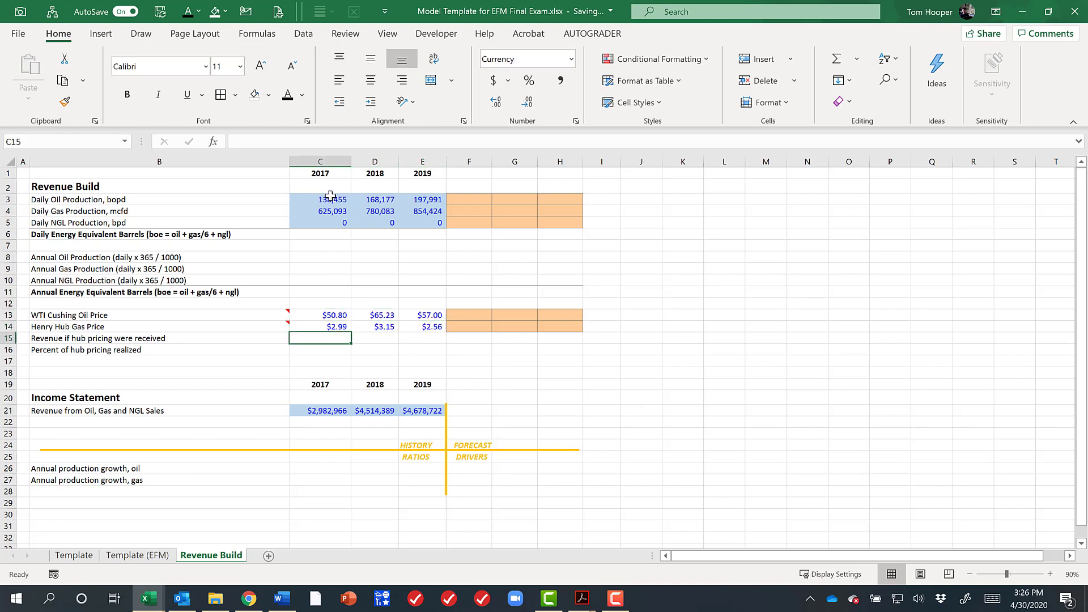
{"action": "left_click_drag", "start_coordinate": [330, 195], "coordinate": [424, 223]}
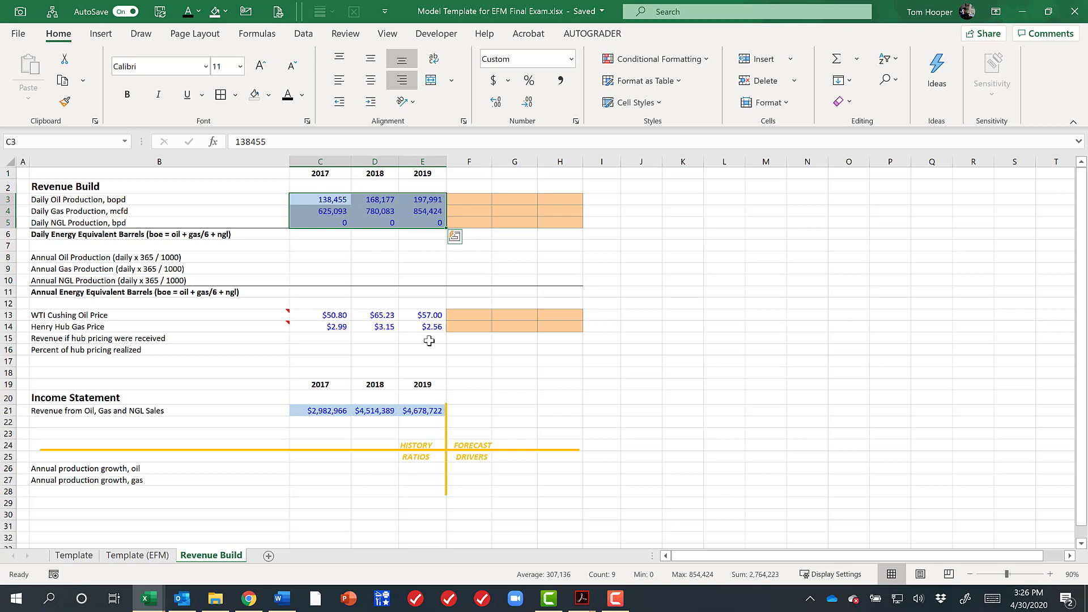
{"action": "left_click", "coordinate": [311, 315]}
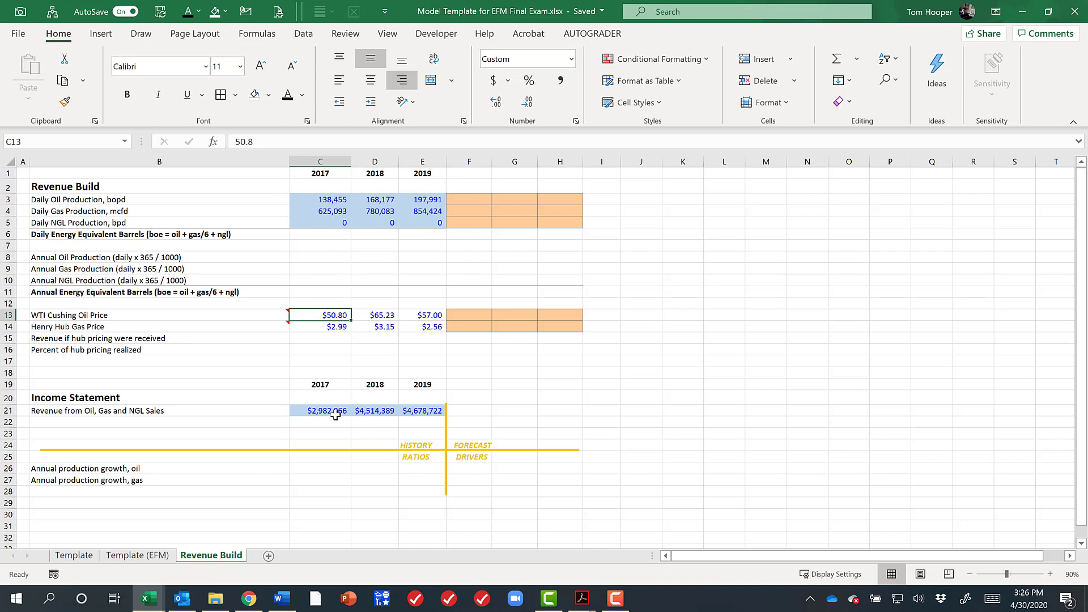
Step: Enter =C3+C4/6+C5 in C6 for 2017 daily energy-equivalent barrels
{"action": "left_click", "coordinate": [340, 233]}
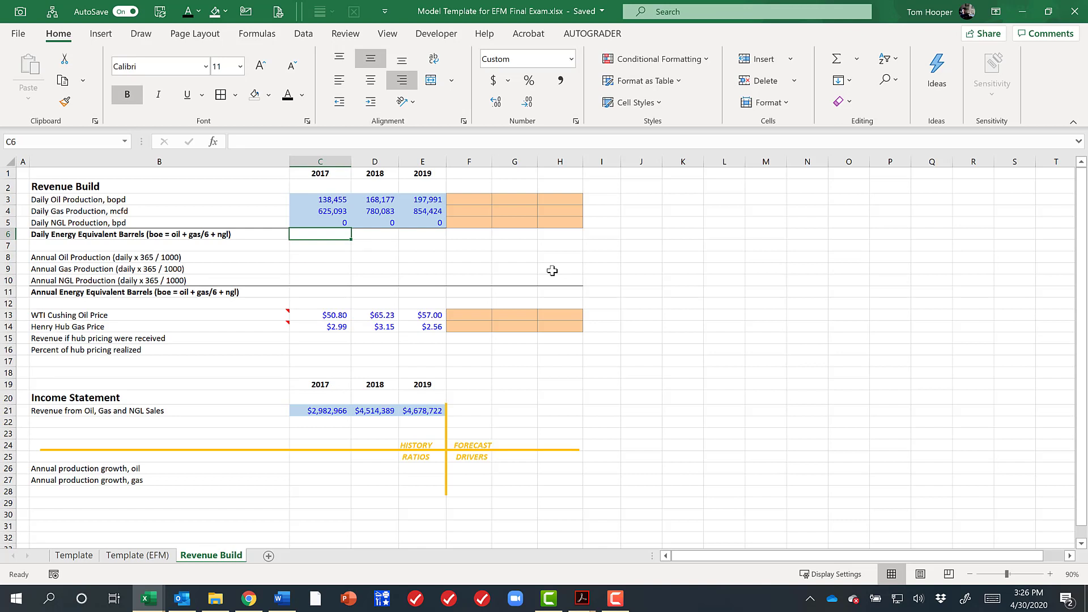
{"action": "key", "text": "Left"}
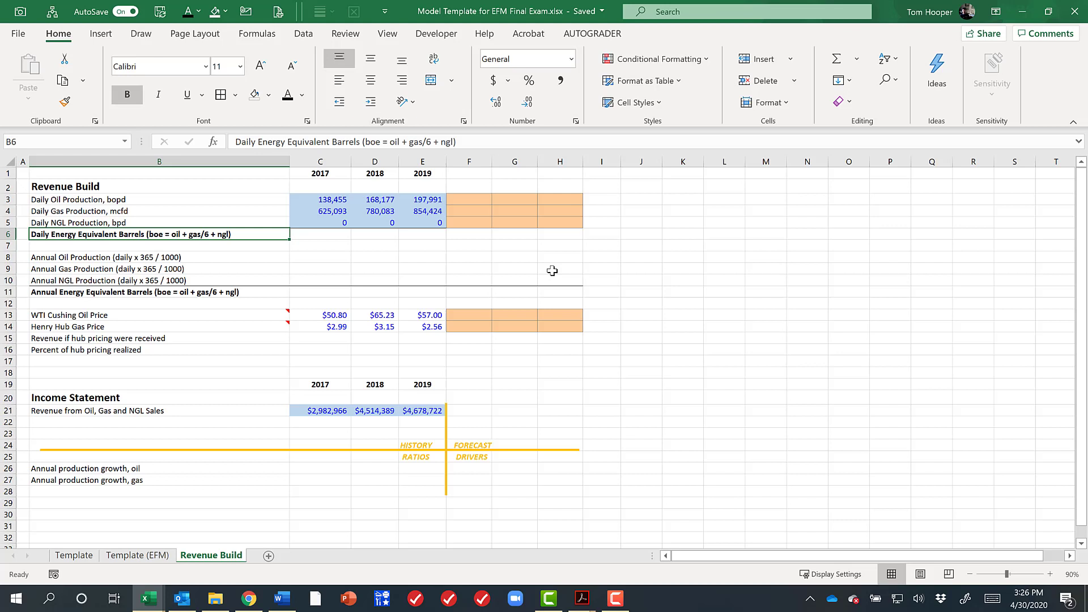
{"action": "key", "text": "Right"}
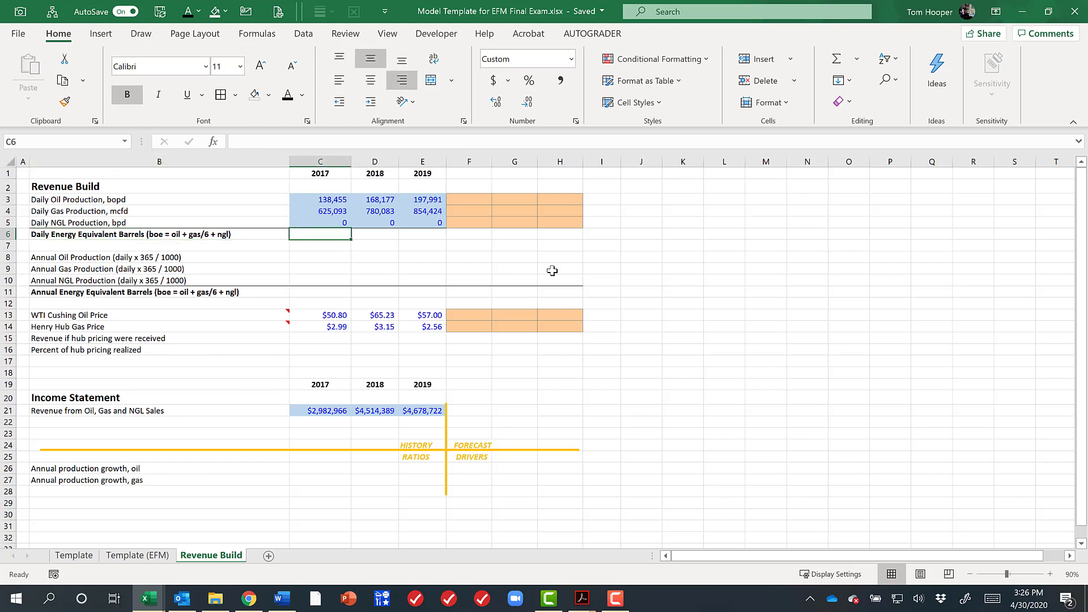
{"action": "type", "text": "="}
{"action": "key", "text": "Up"}
{"action": "key", "text": "Up"}
{"action": "key", "text": "Up"}
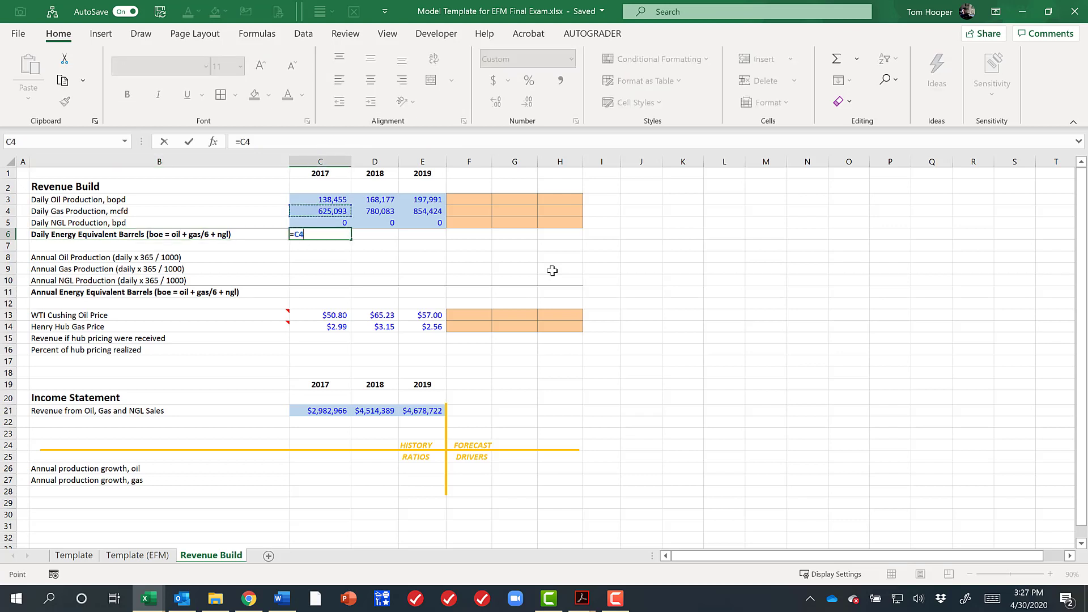
{"action": "type", "text": "+"}
{"action": "key", "text": "Down"}
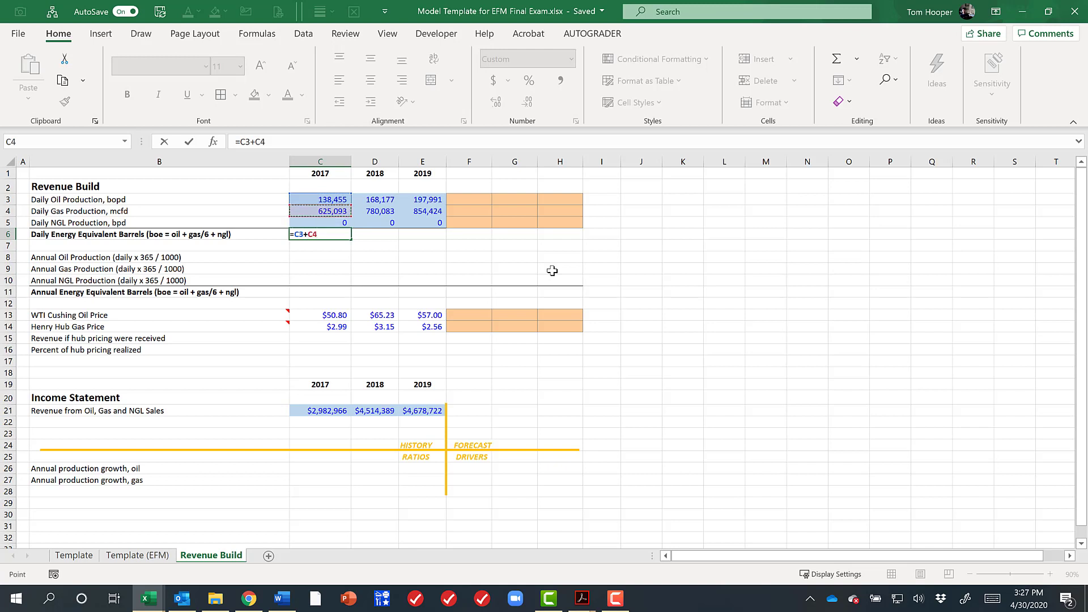
{"action": "type", "text": "/6"}
{"action": "type", "text": "+"}
{"action": "key", "text": "Up"}
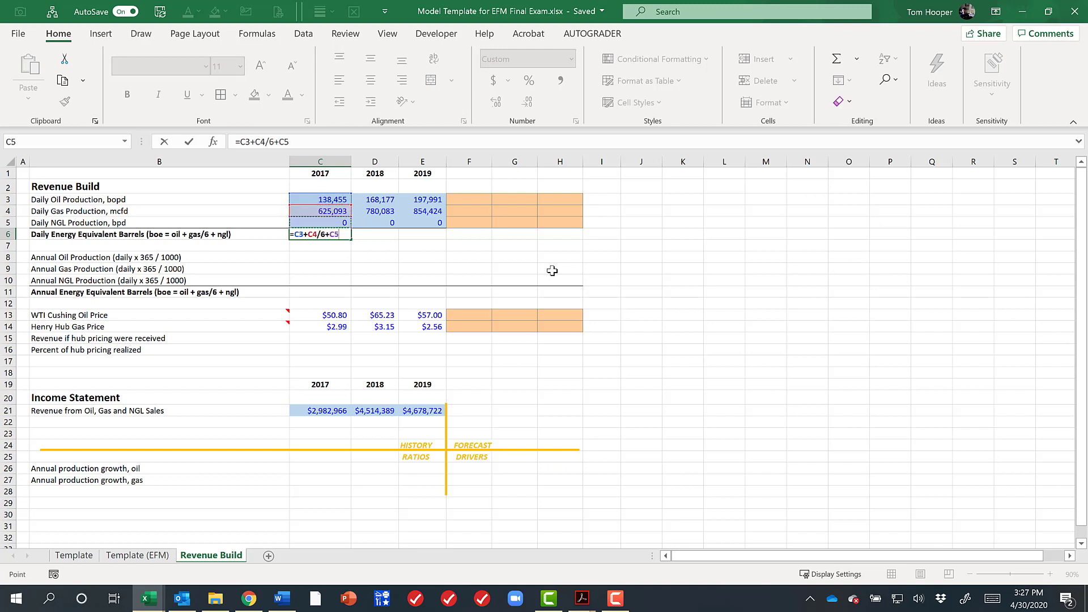
{"action": "key", "text": "Return"}
Step: Fill the boe formula across C6:H6 for every year
{"action": "key", "text": "Up"}
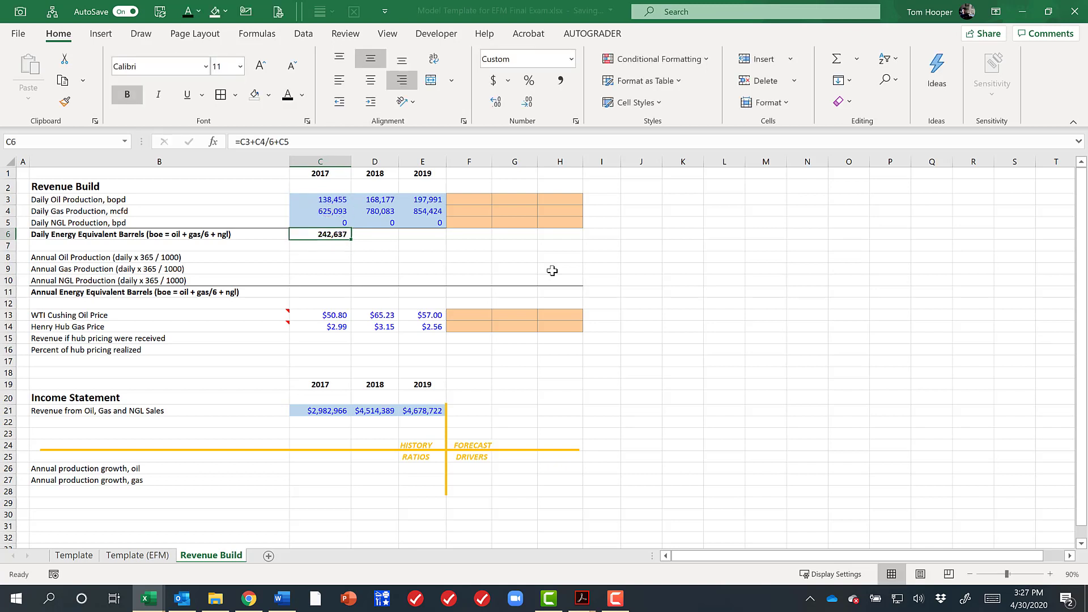
{"action": "key", "text": "shift+Right"}
{"action": "key", "text": "shift+Right"}
{"action": "key", "text": "shift+Right"}
{"action": "key", "text": "shift+Right"}
{"action": "key", "text": "shift+Right"}
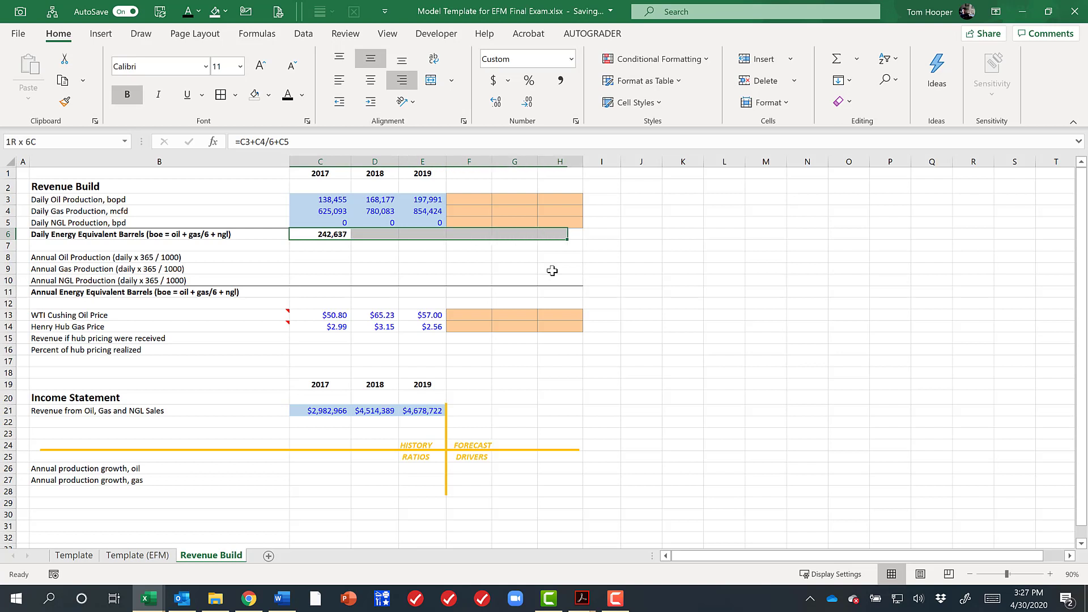
{"action": "key", "text": "ctrl+r"}
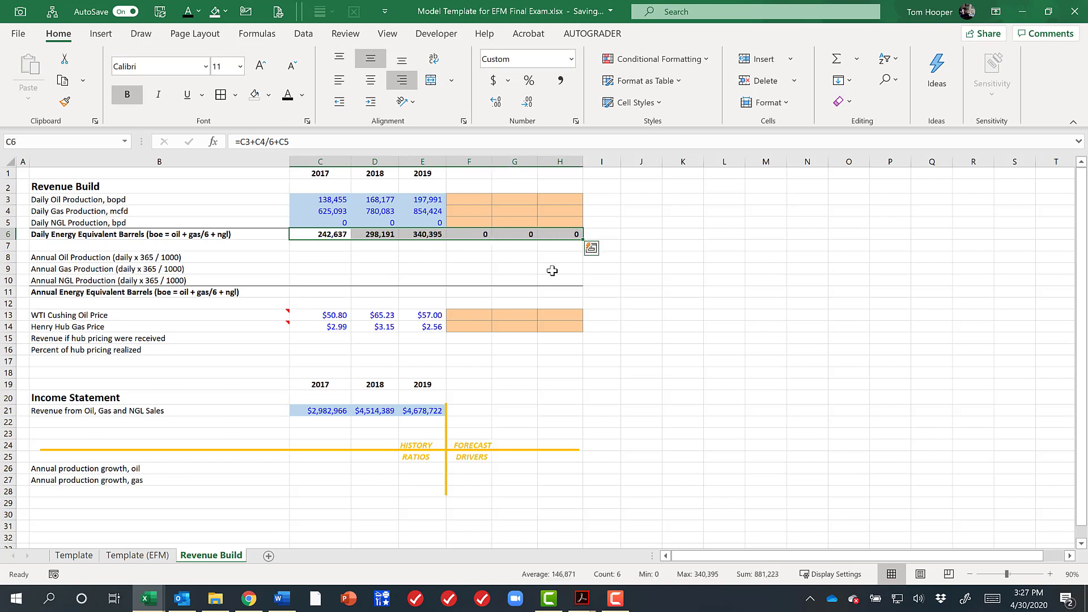
{"action": "key", "text": "Down"}
{"action": "key", "text": "Down"}
{"action": "key", "text": "Left"}
{"action": "key", "text": "Right"}
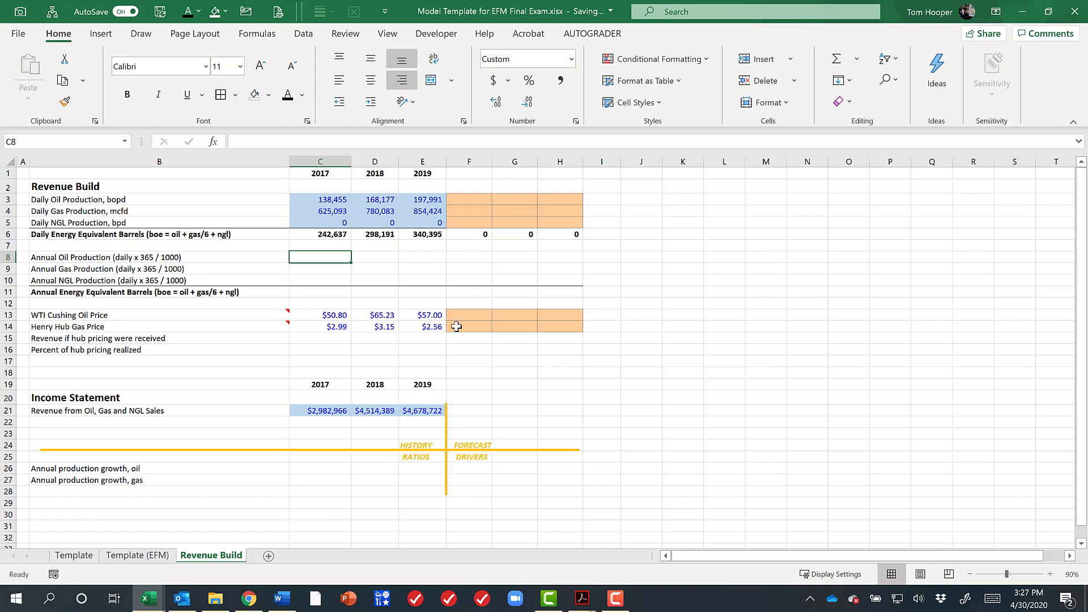
Step: Enter =C3*365/1000 in C8 and paste it as formulas across annual oil, gas and NGL rows C8:H10
{"action": "type", "text": "="}
{"action": "key", "text": "Up"}
{"action": "key", "text": "Up"}
{"action": "key", "text": "Up"}
{"action": "key", "text": "Up"}
{"action": "key", "text": "Up"}
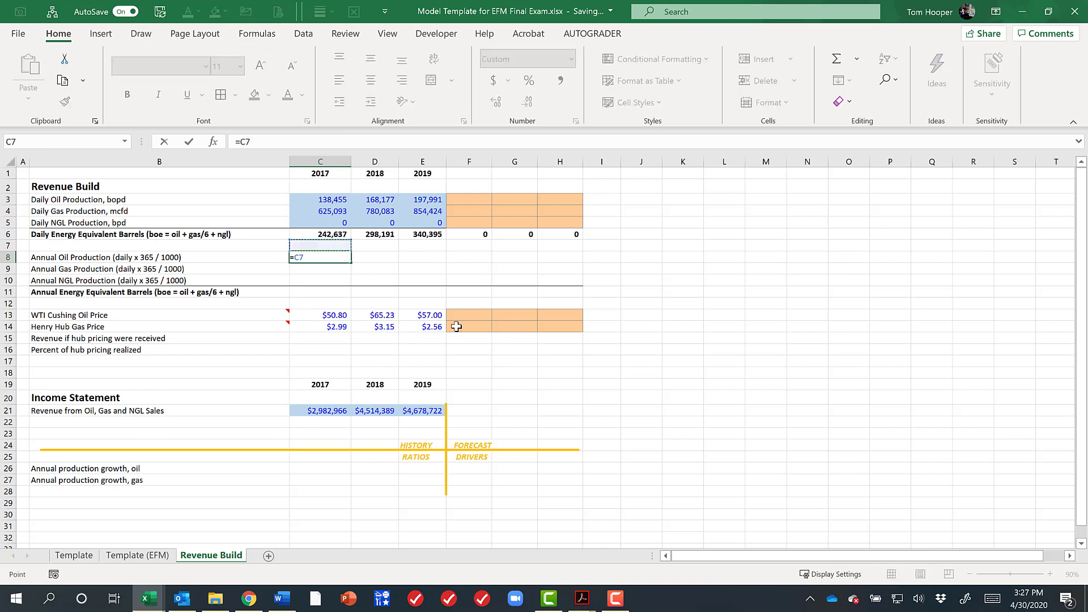
{"action": "type", "text": "*365"}
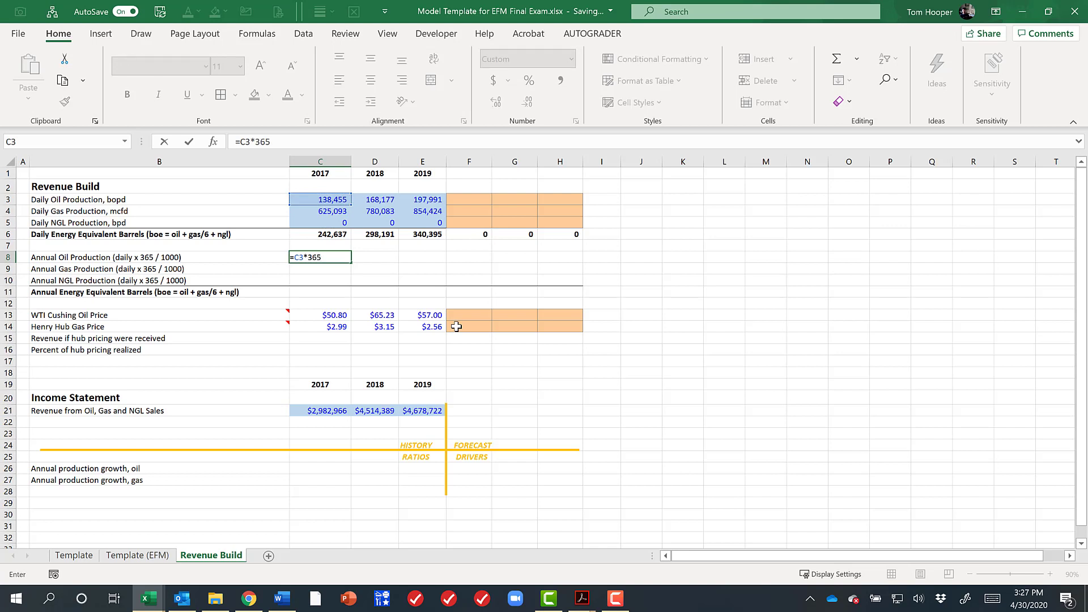
{"action": "type", "text": "/1000"}
{"action": "key", "text": "Return"}
{"action": "key", "text": "ctrl+c"}
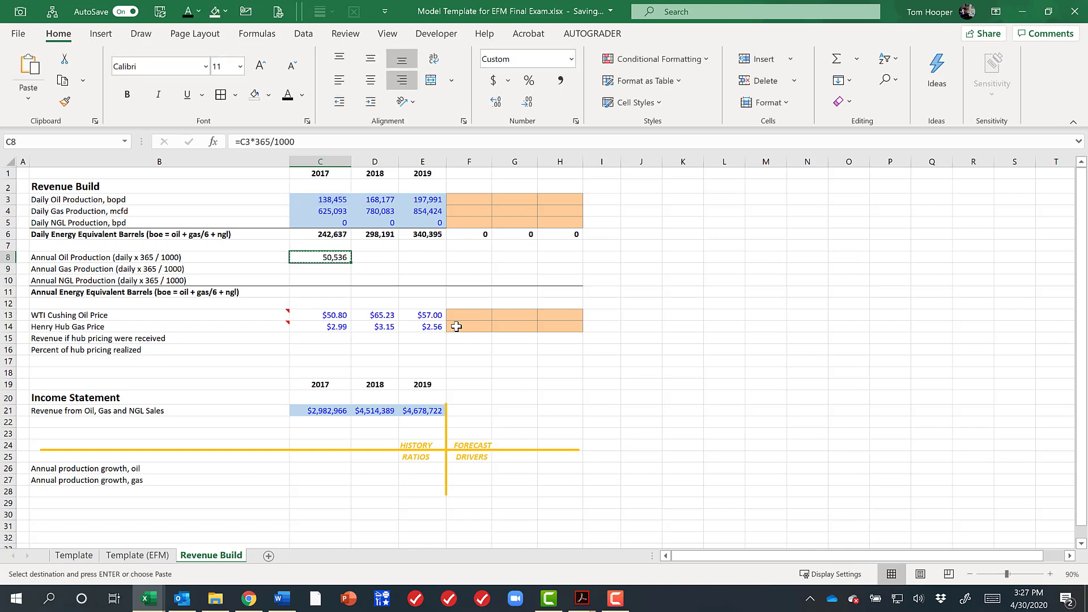
{"action": "key", "text": "shift+Down"}
{"action": "key", "text": "shift+Down"}
{"action": "key", "text": "shift+Right"}
{"action": "key", "text": "shift+Right"}
{"action": "key", "text": "shift+Right"}
{"action": "key", "text": "shift+Right"}
{"action": "key", "text": "shift+Right"}
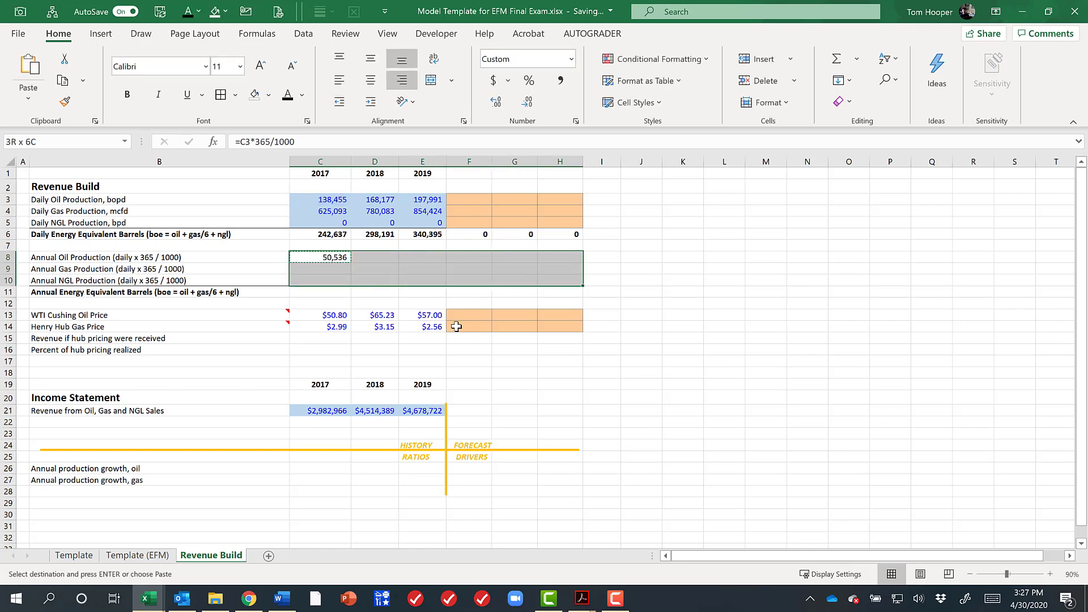
{"action": "key", "text": "ctrl+alt+v"}
{"action": "key", "text": "f"}
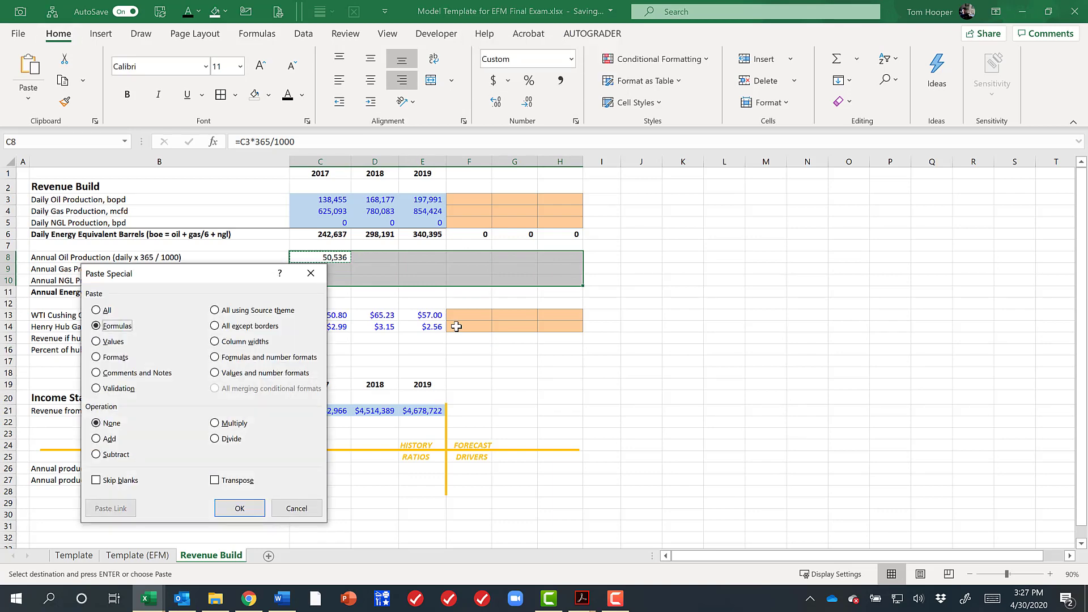
{"action": "key", "text": "Return"}
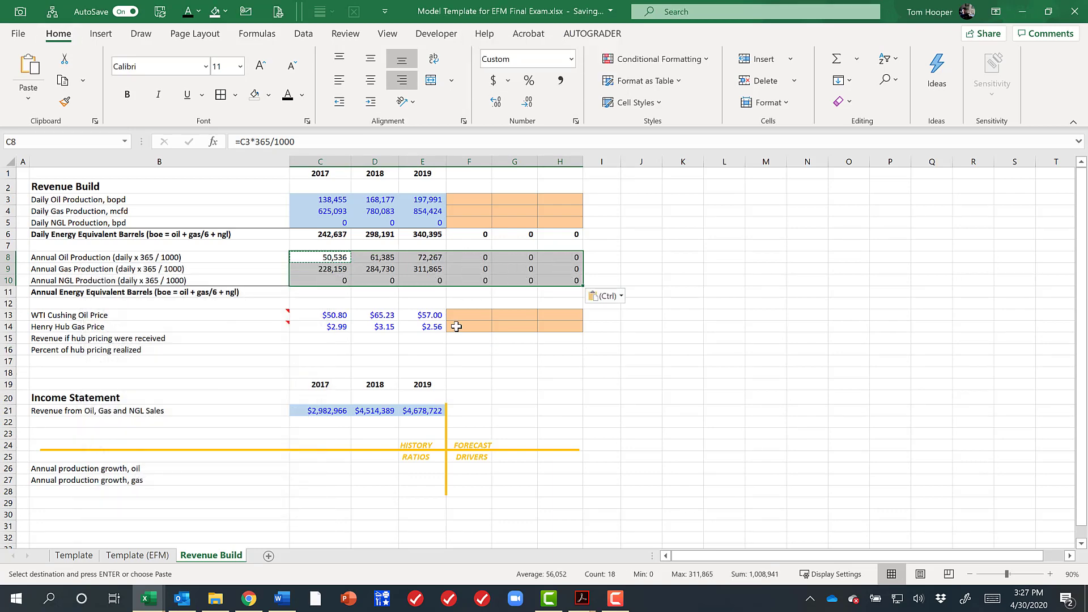
Step: Copy the daily boe formulas into row 11 for annual energy-equivalent barrels and verify C11
{"action": "key", "text": "Up"}
{"action": "key", "text": "Up"}
{"action": "key", "text": "shift+Right"}
{"action": "key", "text": "shift+Right"}
{"action": "key", "text": "shift+Right"}
{"action": "key", "text": "shift+Right"}
{"action": "key", "text": "shift+Right"}
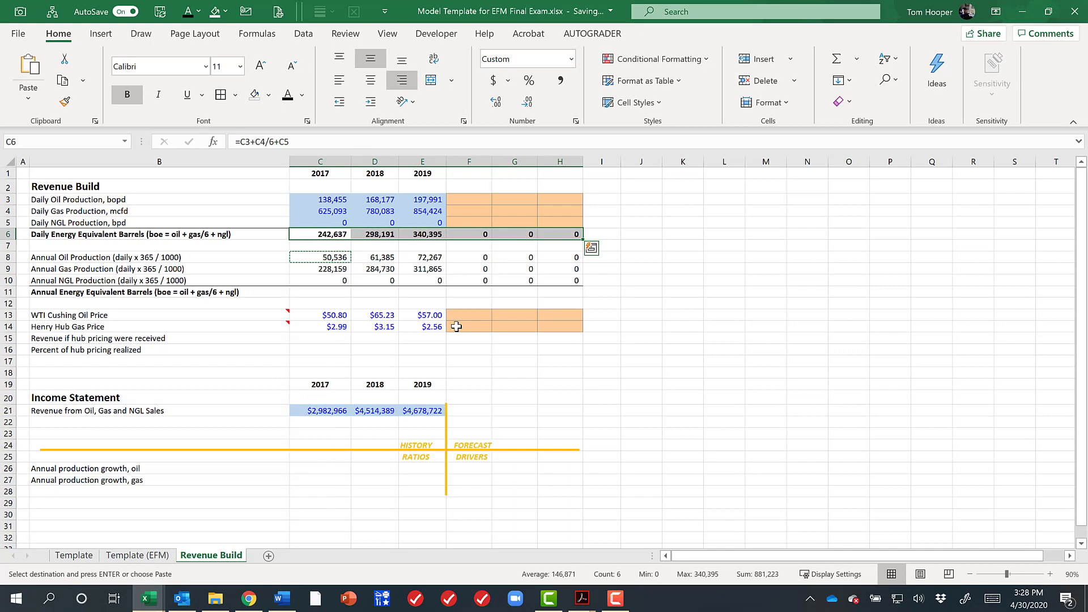
{"action": "key", "text": "ctrl+c"}
{"action": "key", "text": "Down"}
{"action": "key", "text": "Down"}
{"action": "key", "text": "Down"}
{"action": "key", "text": "Down"}
{"action": "key", "text": "Down"}
{"action": "key", "text": "ctrl+v"}
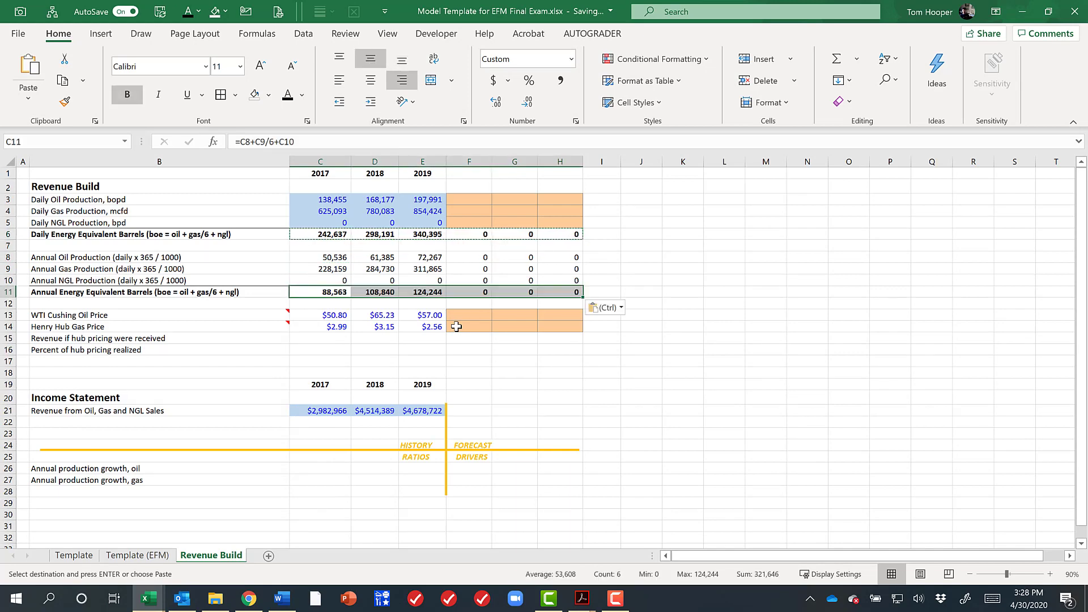
{"action": "key", "text": "shift+Left"}
{"action": "key", "text": "shift+Left"}
{"action": "key", "text": "shift+Left"}
{"action": "key", "text": "shift+Left"}
{"action": "key", "text": "shift+Left"}
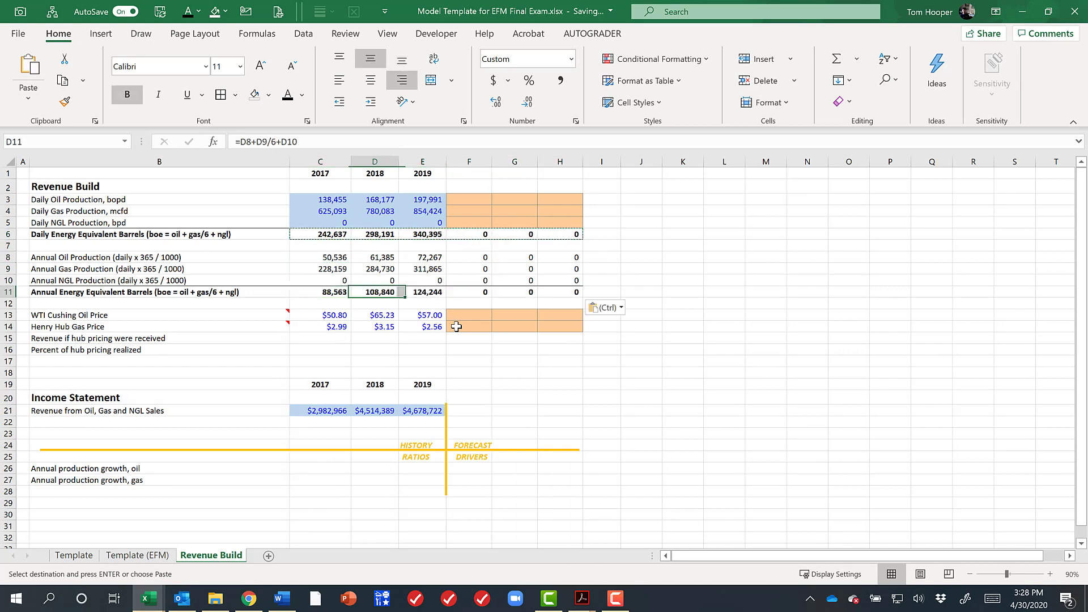
{"action": "key", "text": "F2"}
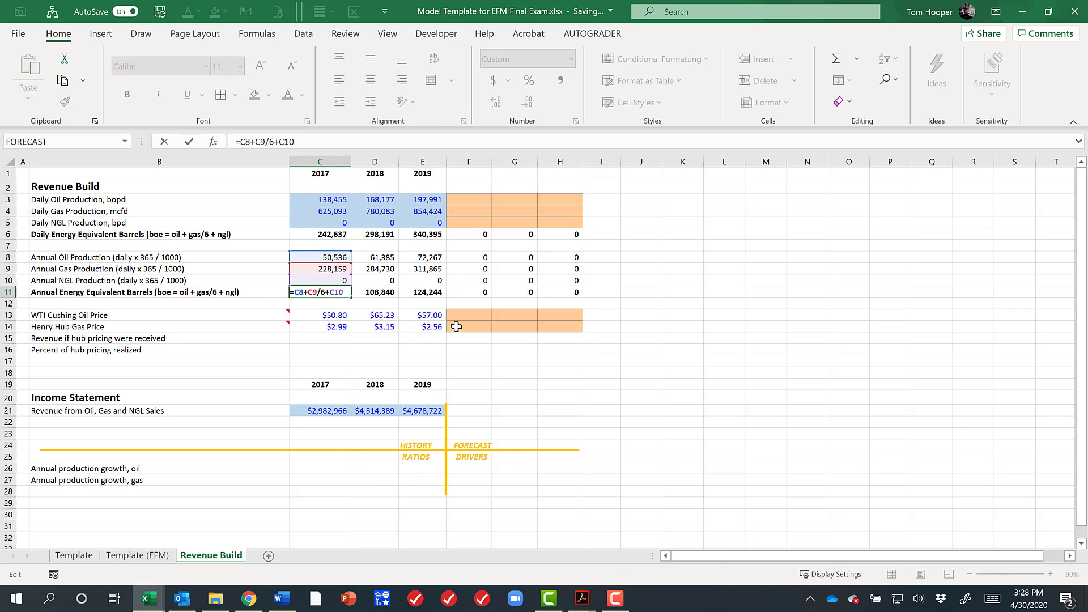
{"action": "key", "text": "Escape"}
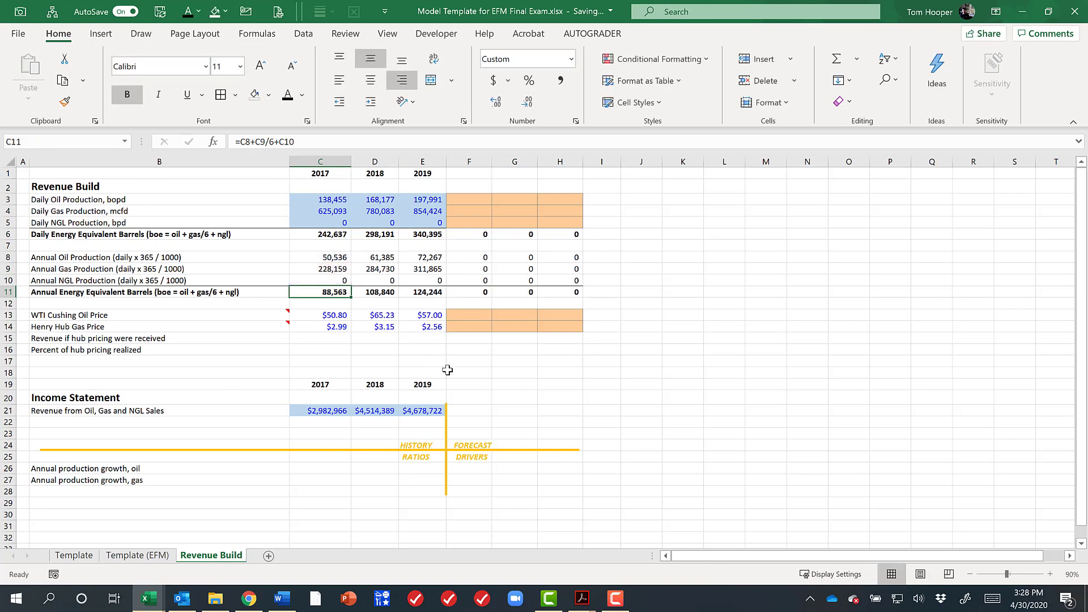
Step: Enter =C8*C13+C9*C14+C10*C13 in C15 for 2017 hub-pricing revenue of $3,249,428
{"action": "left_click", "coordinate": [271, 223]}
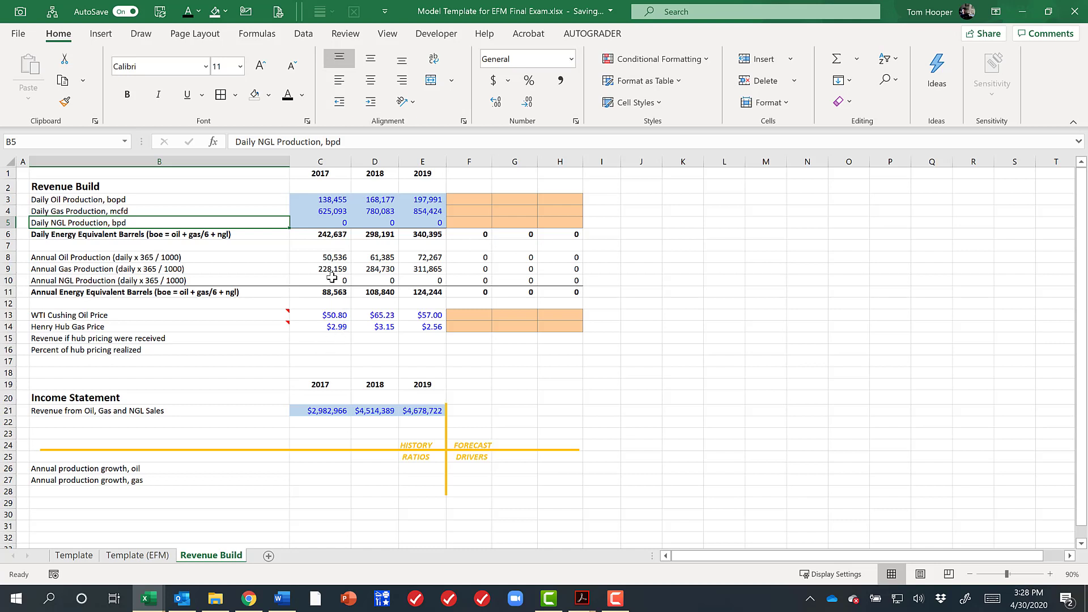
{"action": "left_click", "coordinate": [339, 338]}
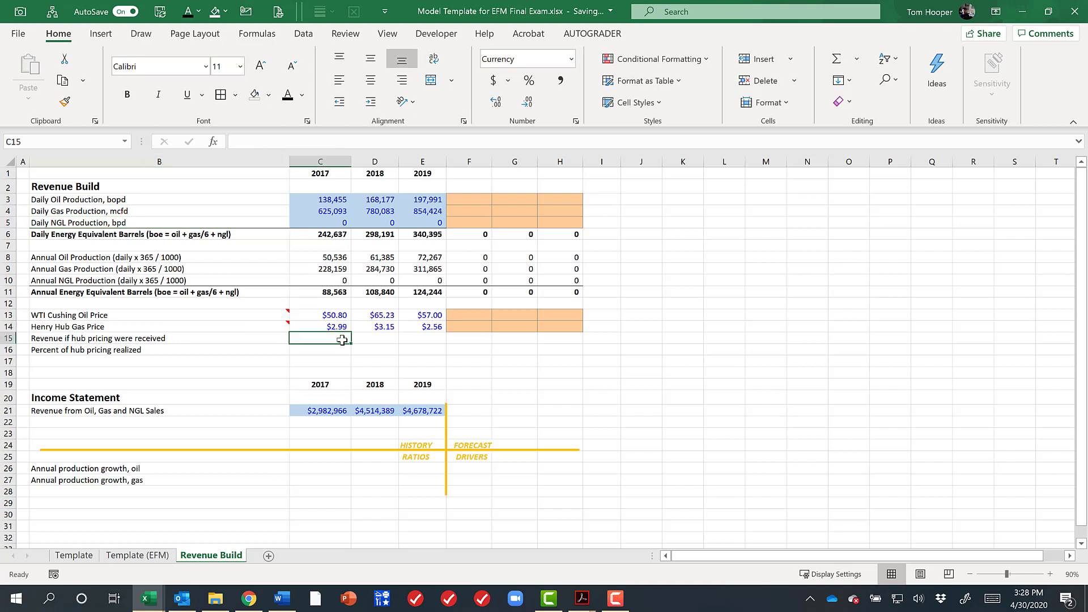
{"action": "type", "text": "="}
{"action": "key", "text": "Up"}
{"action": "key", "text": "Up"}
{"action": "key", "text": "Up"}
{"action": "key", "text": "Up"}
{"action": "key", "text": "Up"}
{"action": "key", "text": "Up"}
{"action": "key", "text": "Up"}
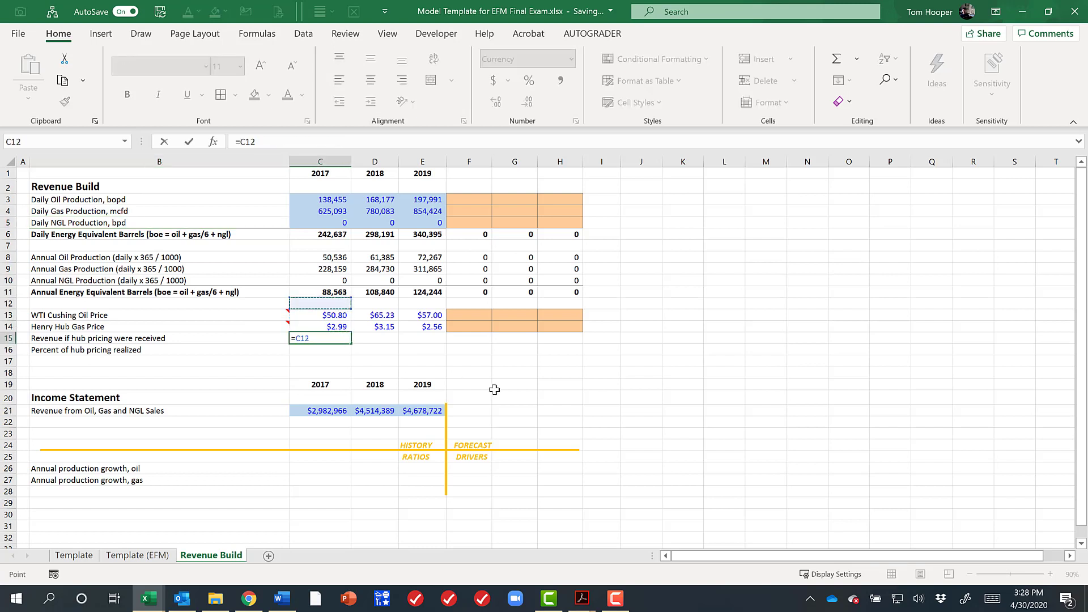
{"action": "type", "text": "*"}
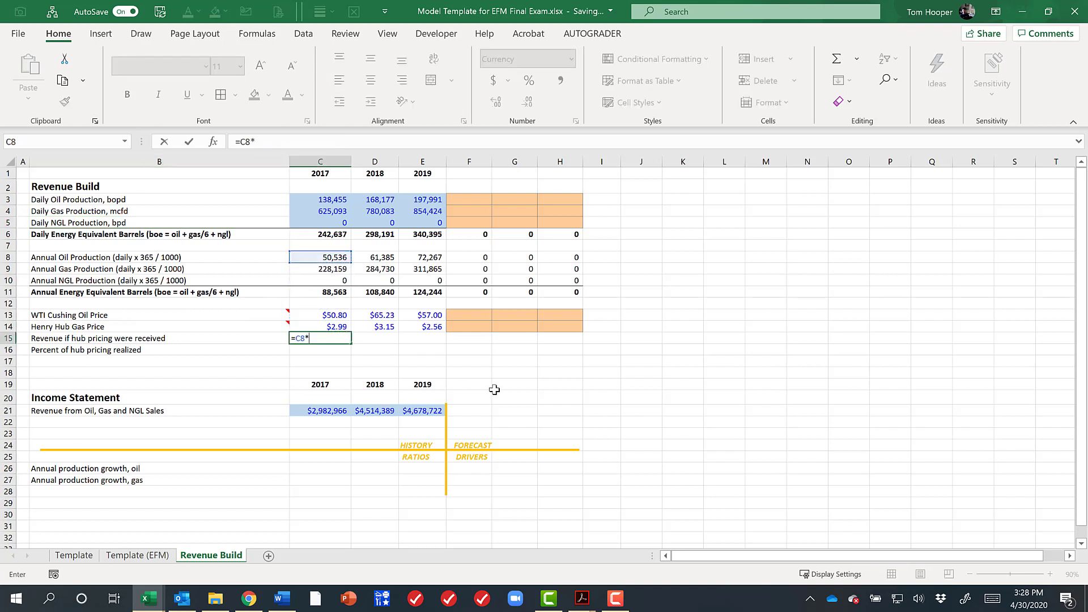
{"action": "key", "text": "Up"}
{"action": "key", "text": "Up"}
{"action": "type", "text": "+"}
{"action": "key", "text": "Up"}
{"action": "key", "text": "Up"}
{"action": "key", "text": "Up"}
{"action": "key", "text": "Up"}
{"action": "key", "text": "Up"}
{"action": "key", "text": "Up"}
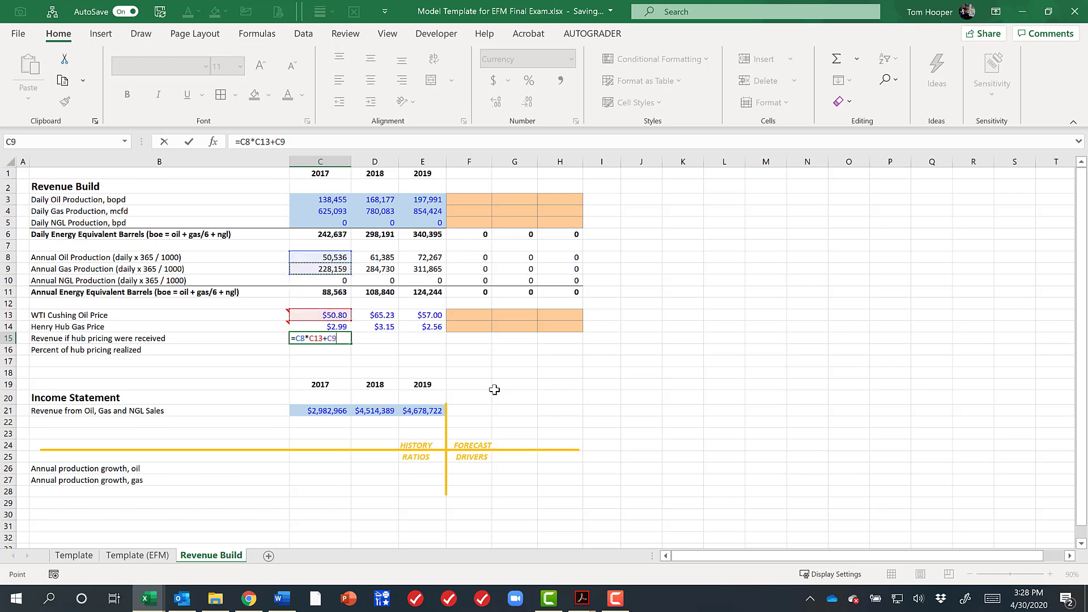
{"action": "type", "text": "*"}
{"action": "key", "text": "Up"}
{"action": "type", "text": "+"}
{"action": "key", "text": "Up"}
{"action": "key", "text": "Up"}
{"action": "key", "text": "Up"}
{"action": "key", "text": "Up"}
{"action": "key", "text": "Up"}
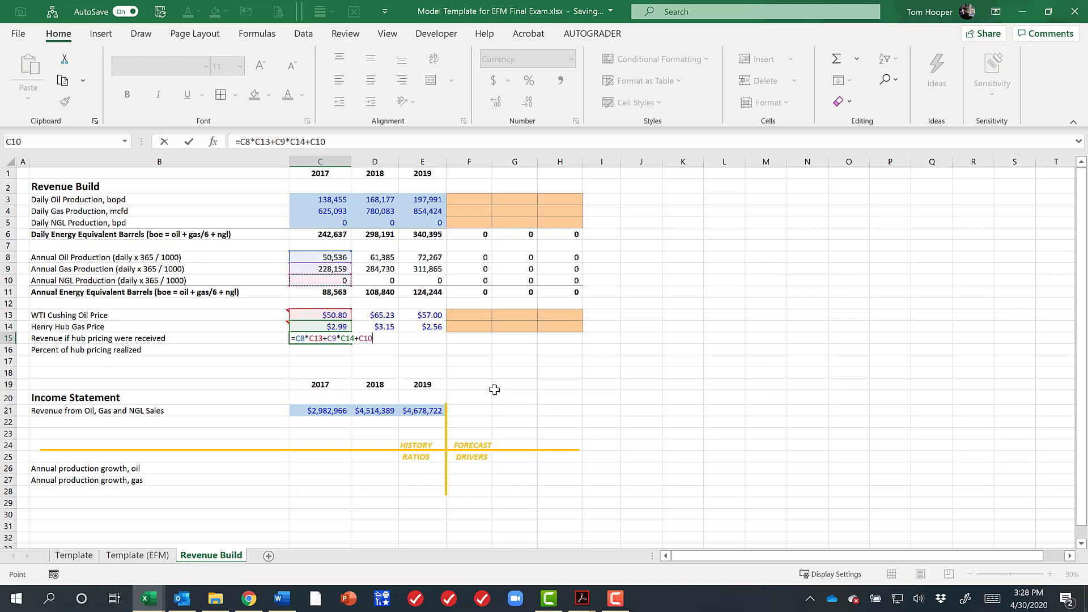
{"action": "type", "text": "*"}
{"action": "key", "text": "Up"}
{"action": "key", "text": "Up"}
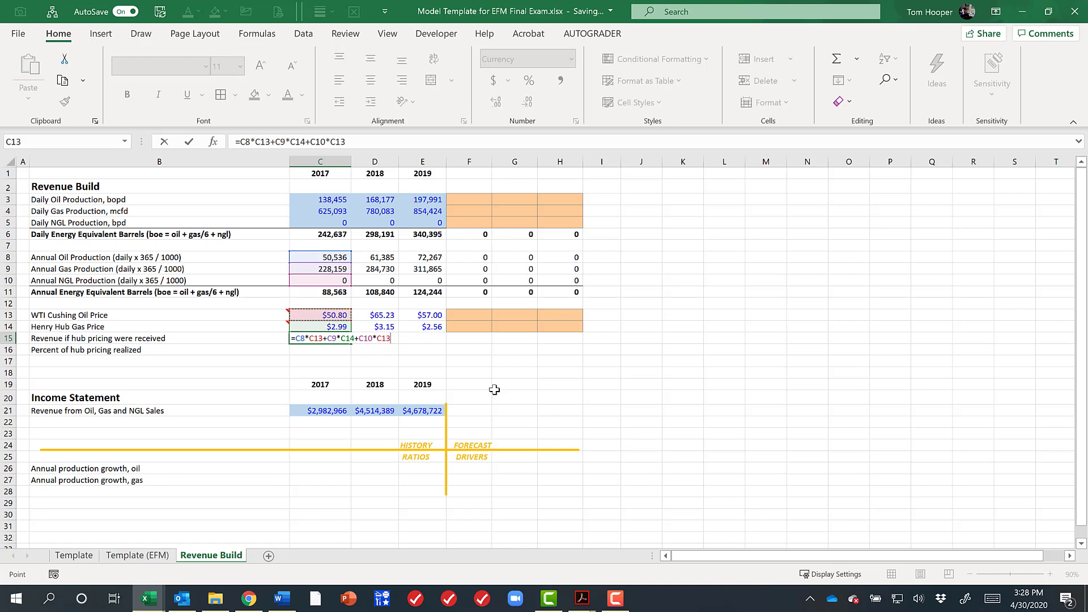
{"action": "key", "text": "Return"}
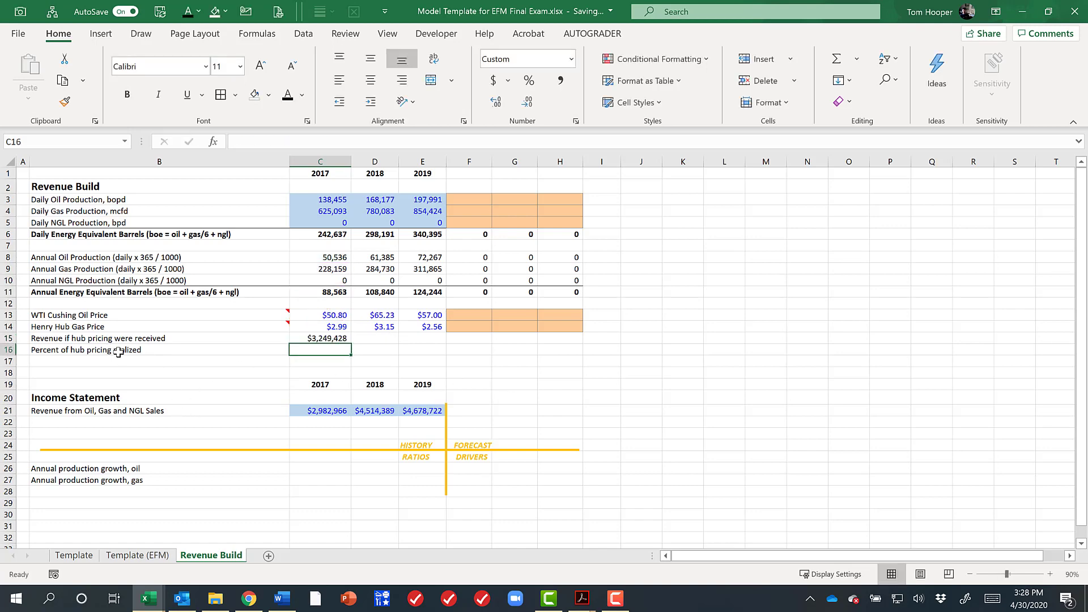
{"action": "key", "text": "Up"}
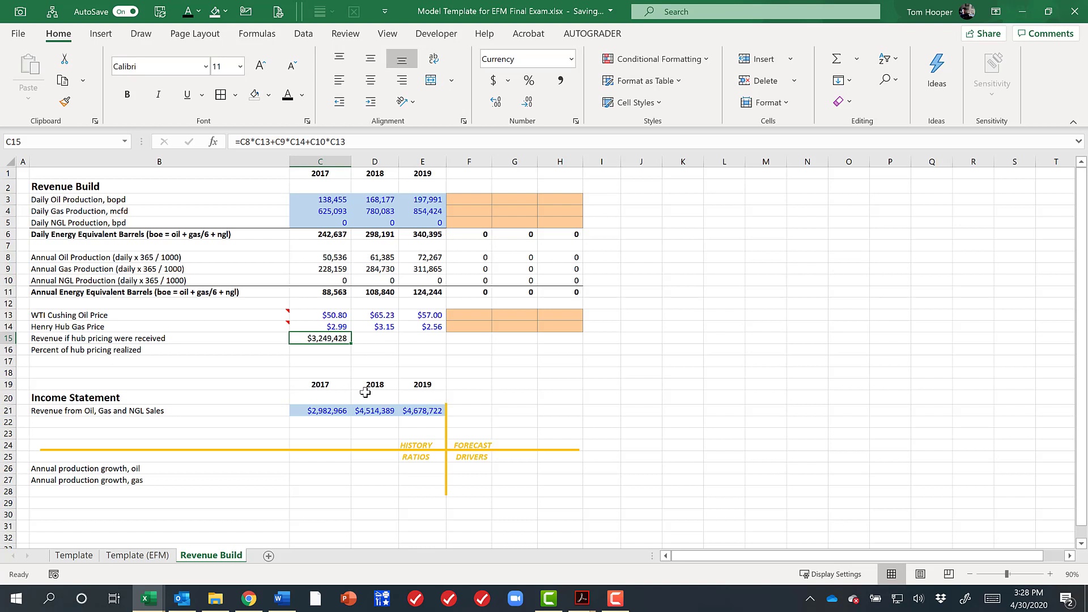
{"action": "key", "text": "Down"}
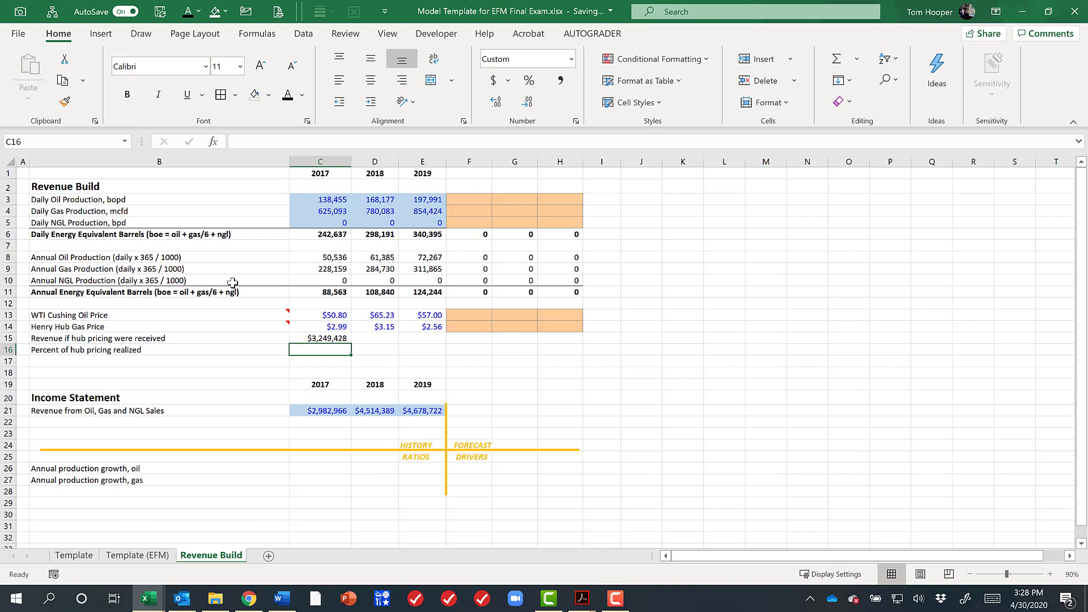
Step: Enter the 2017 percent of hub pricing realized as revenue divided by C15
{"action": "type", "text": "="}
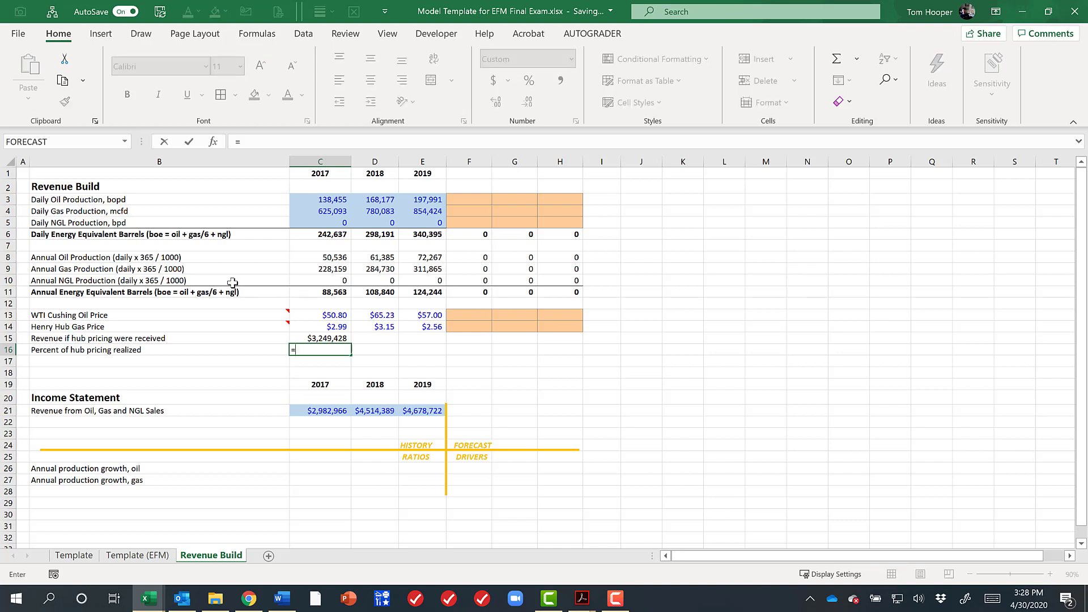
{"action": "key", "text": "Down"}
{"action": "key", "text": "Down"}
{"action": "key", "text": "Down"}
{"action": "key", "text": "Down"}
{"action": "key", "text": "Down"}
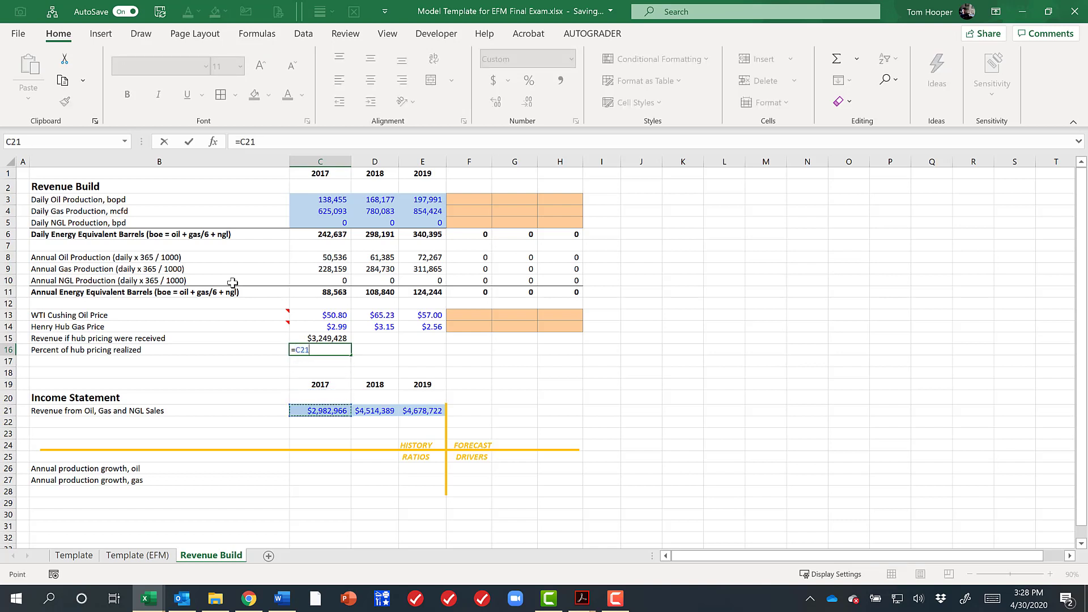
{"action": "type", "text": "/"}
{"action": "key", "text": "Up"}
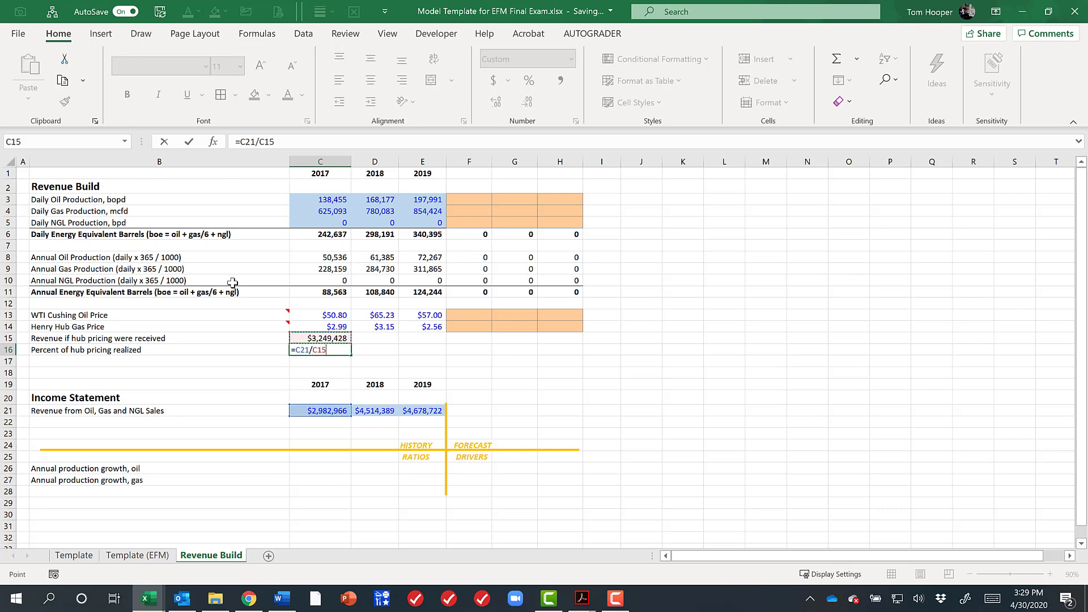
{"action": "key", "text": "ctrl+Return"}
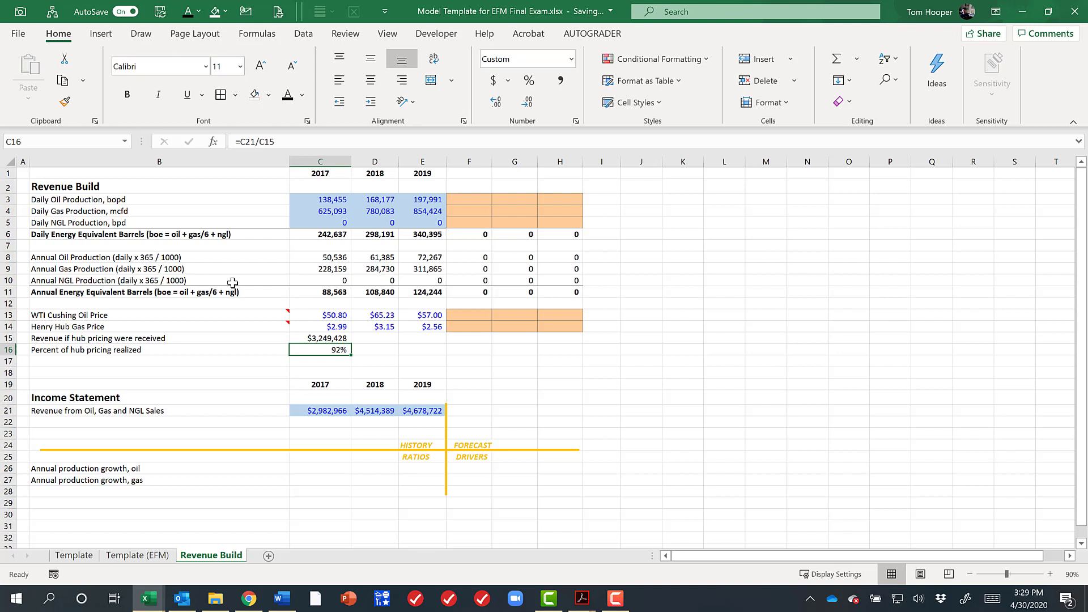
Step: Fill hub revenue and percent-realized across 2018–2019, giving 92% and 95% realized
{"action": "key", "text": "Up"}
{"action": "key", "text": "shift+Down"}
{"action": "key", "text": "shift+Right"}
{"action": "key", "text": "shift+Right"}
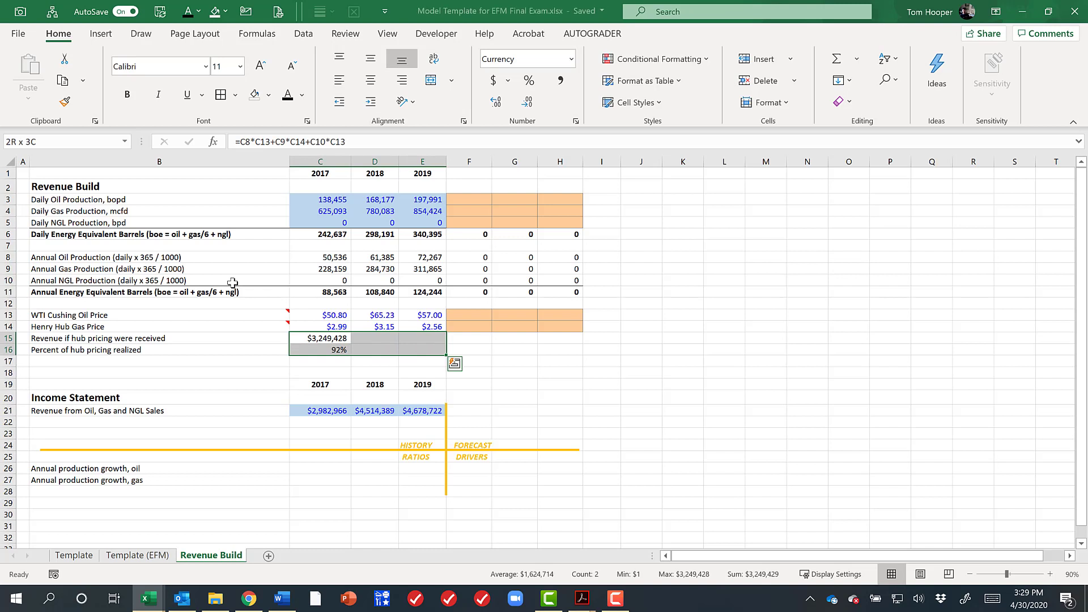
{"action": "key", "text": "ctrl+r"}
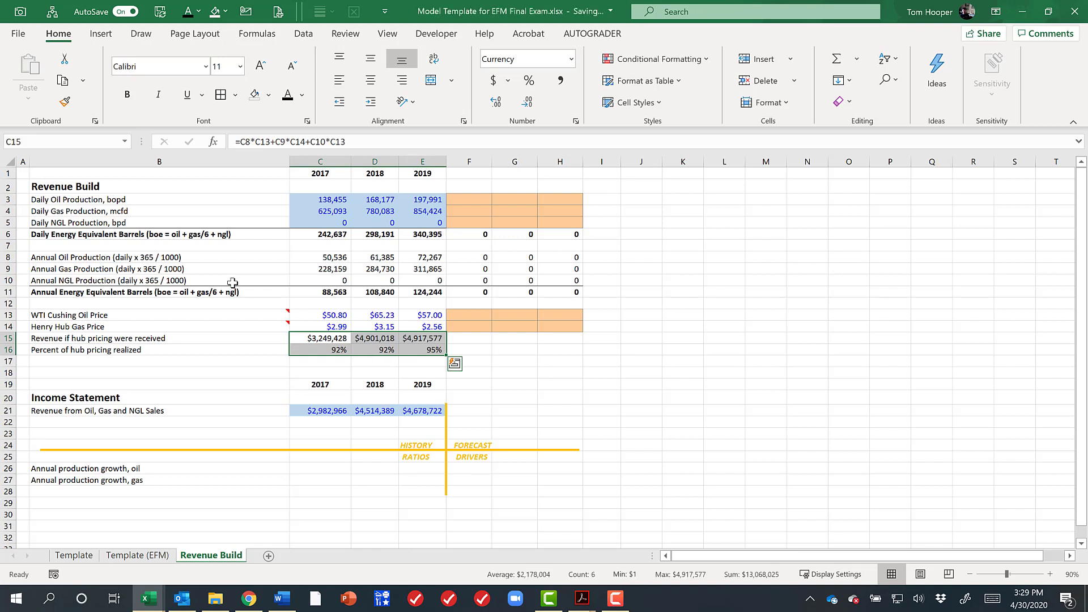
{"action": "left_click", "coordinate": [381, 362]}
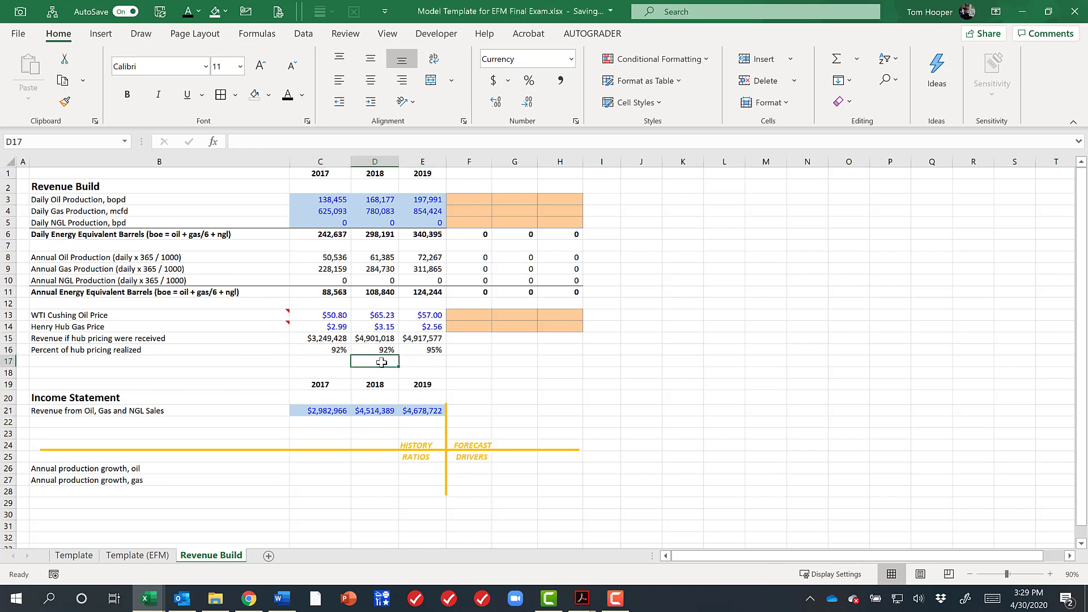
{"action": "key", "text": "Right"}
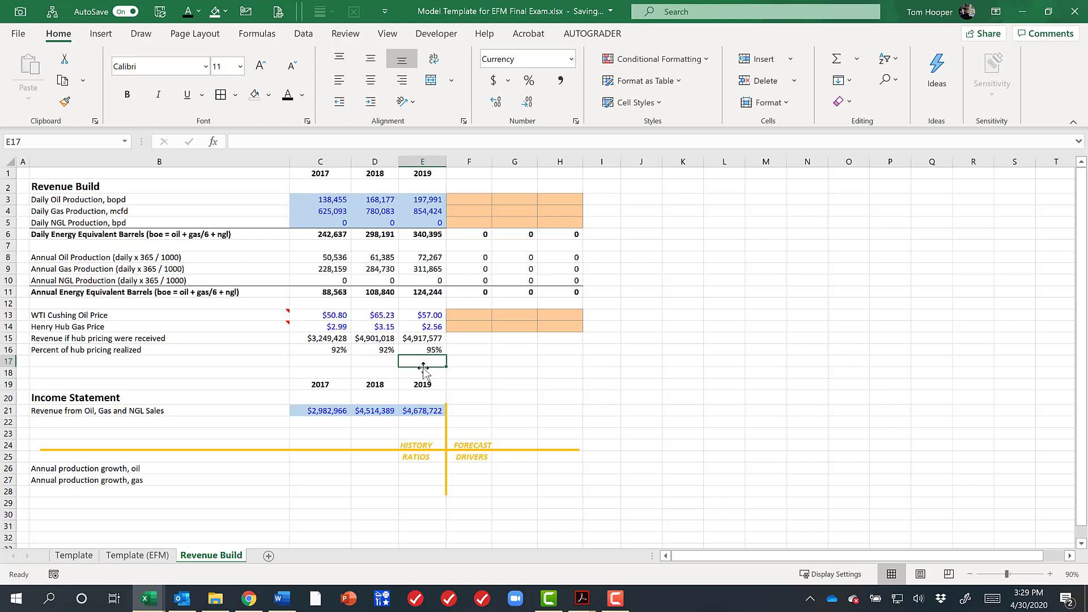
{"action": "key", "text": "Down"}
{"action": "key", "text": "Down"}
{"action": "key", "text": "Down"}
{"action": "key", "text": "Down"}
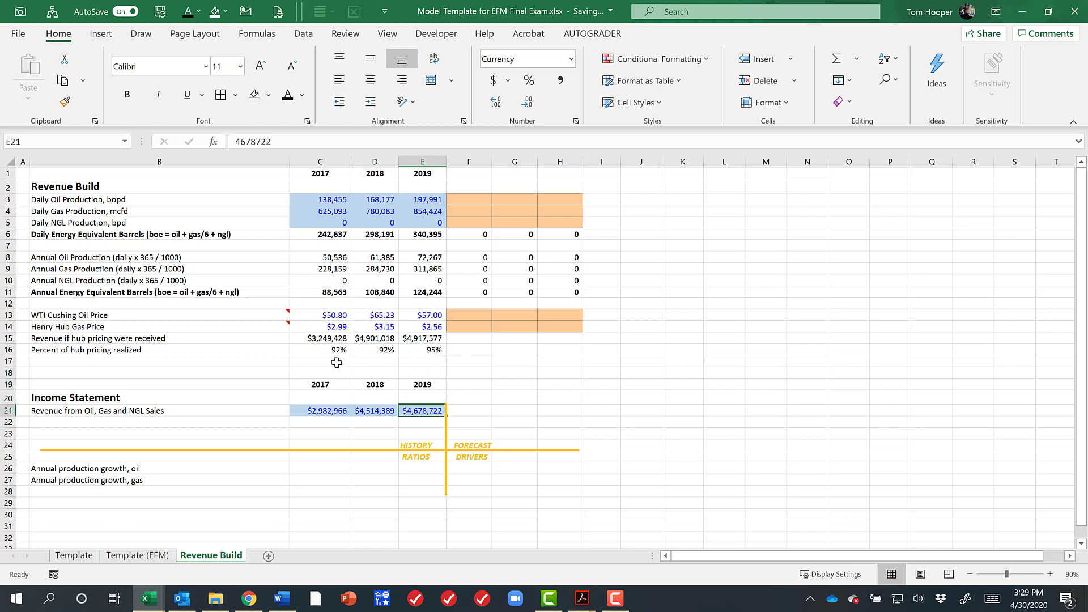
{"action": "left_click", "coordinate": [318, 349]}
{"action": "left_click_drag", "start_coordinate": [368, 347], "coordinate": [425, 349]}
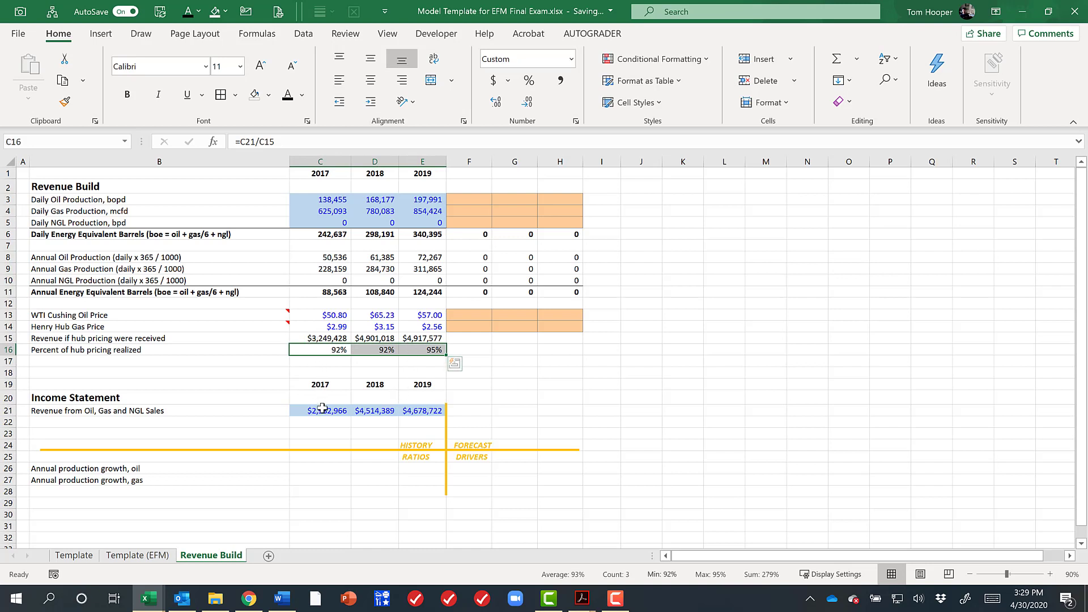
{"action": "left_click_drag", "start_coordinate": [322, 410], "coordinate": [422, 410]}
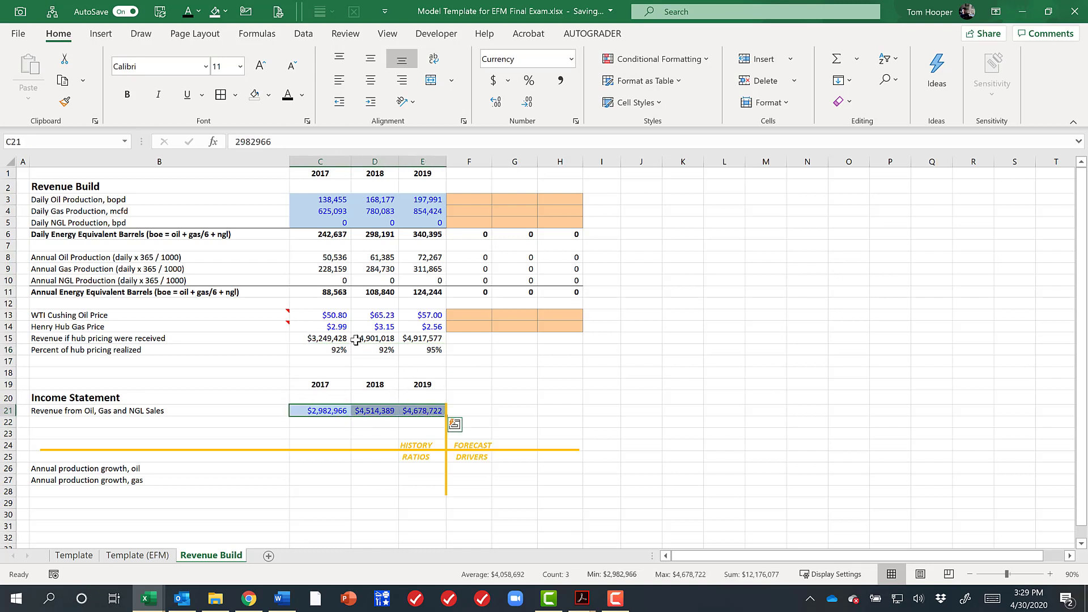
{"action": "left_click_drag", "start_coordinate": [334, 338], "coordinate": [409, 339]}
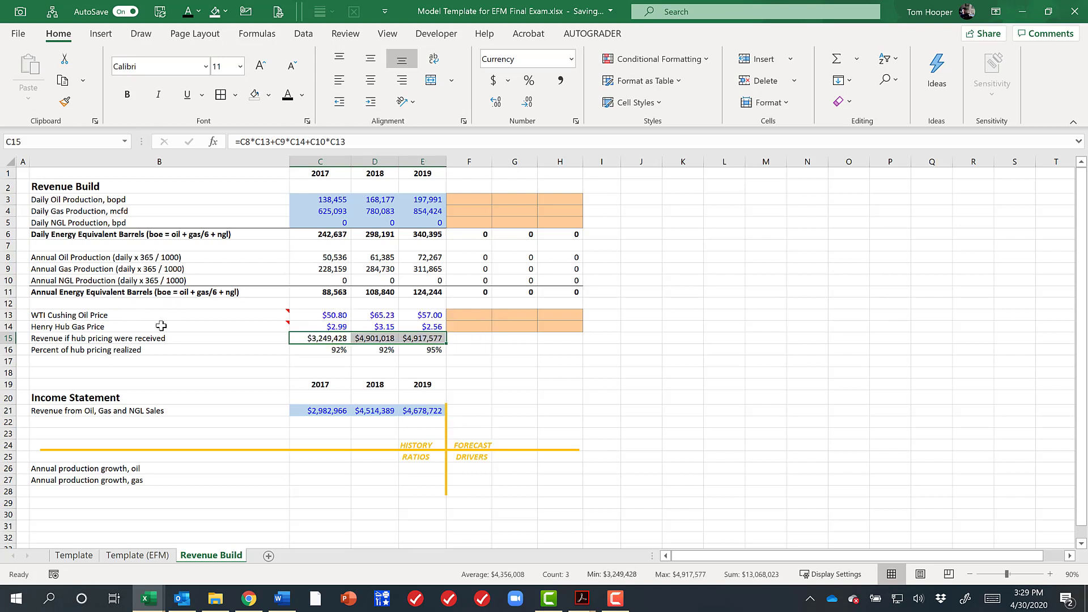
{"action": "mouse_move", "coordinate": [226, 325]}
{"action": "left_click", "coordinate": [471, 410]}
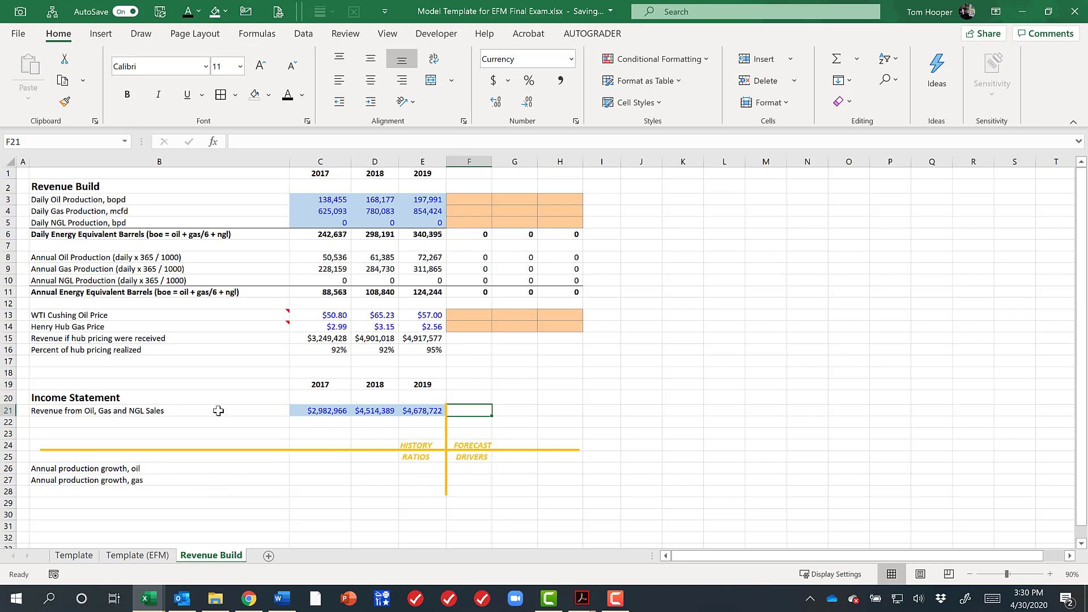
{"action": "left_click", "coordinate": [471, 202]}
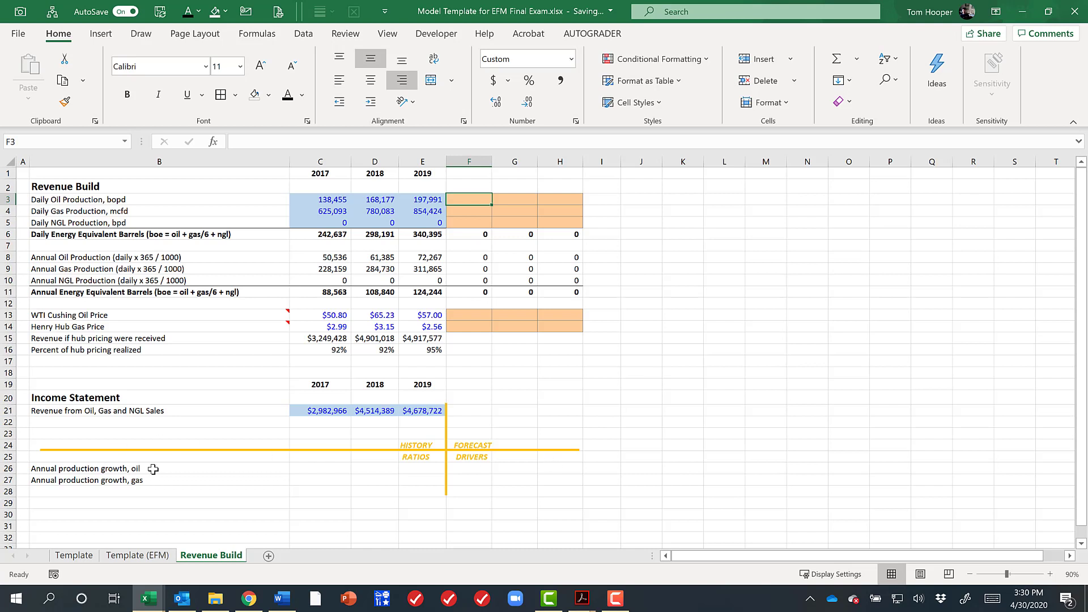
Step: Compute 2018–2019 oil and gas growth with =D3/C3-1, giving 21%/18% and 25%/10%
{"action": "left_click", "coordinate": [226, 469]}
{"action": "left_click", "coordinate": [374, 470]}
{"action": "type", "text": "="}
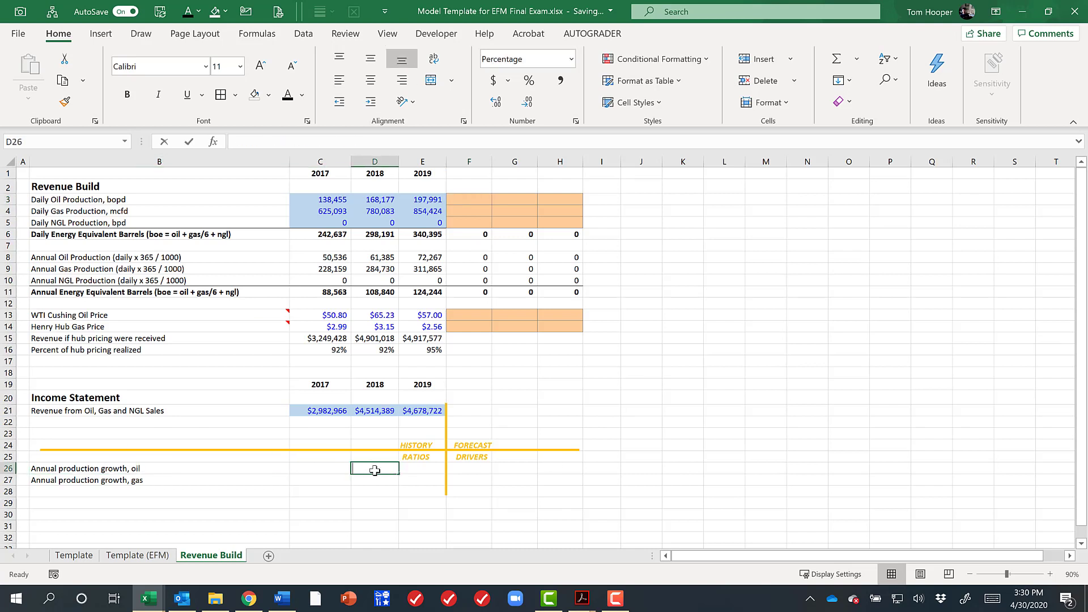
{"action": "left_click", "coordinate": [382, 200]}
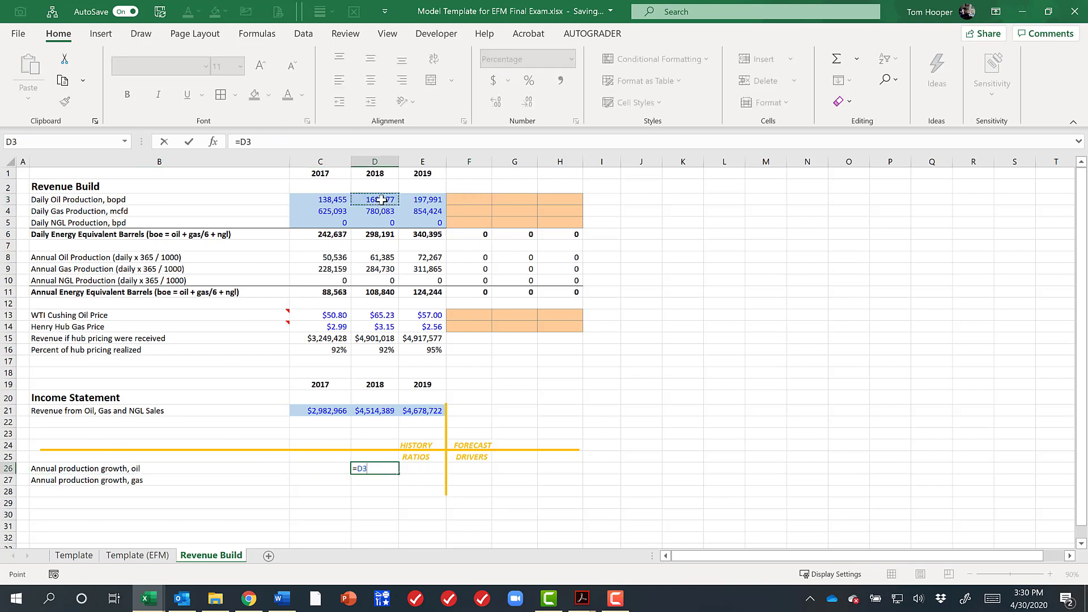
{"action": "type", "text": "/"}
{"action": "left_click", "coordinate": [331, 200]}
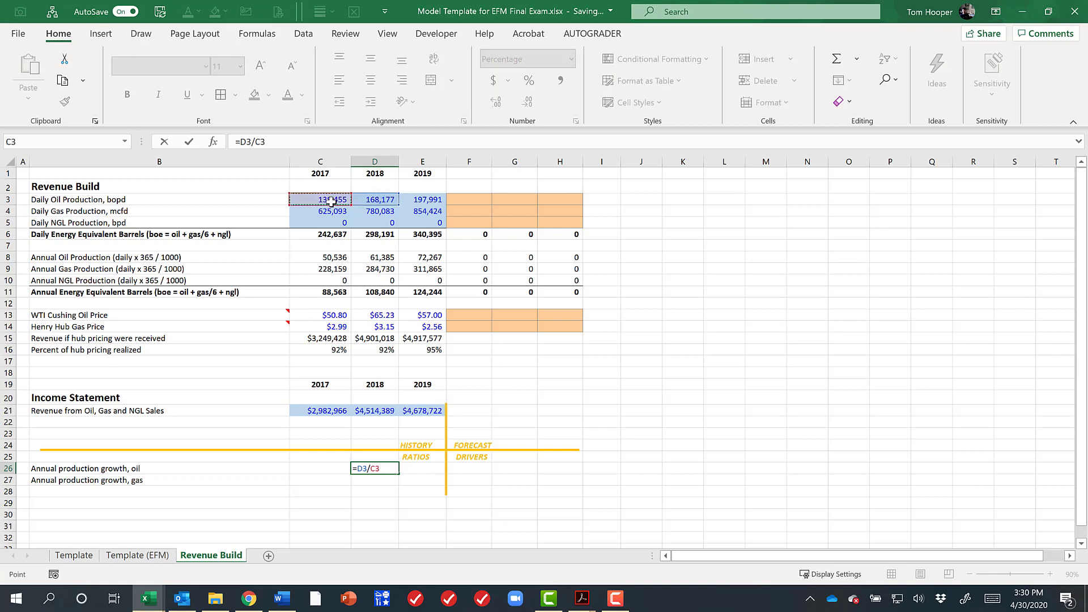
{"action": "type", "text": "-1"}
{"action": "key", "text": "Return"}
{"action": "key", "text": "Up"}
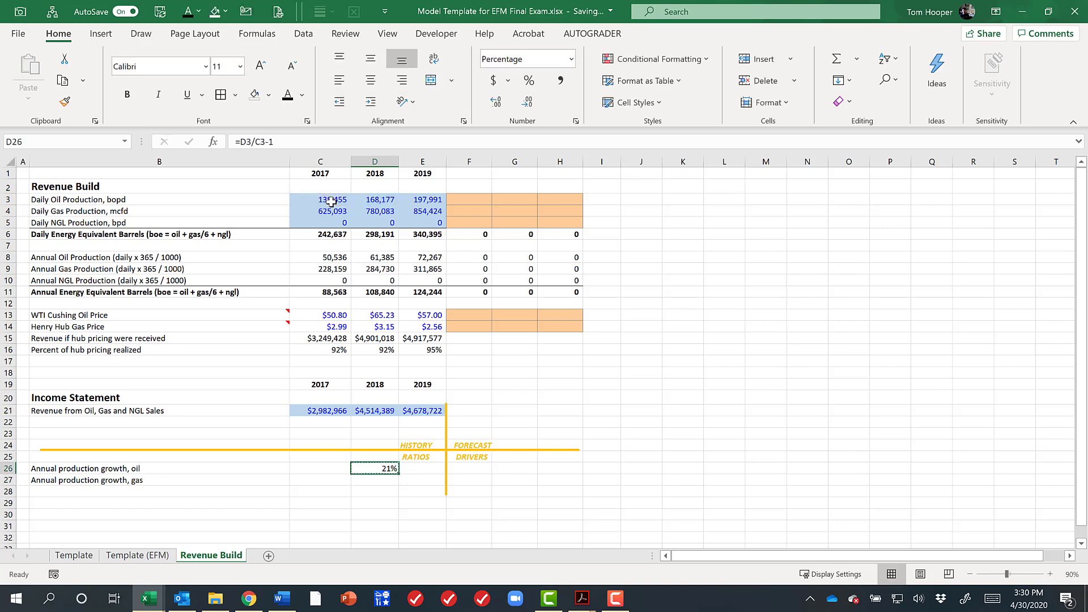
{"action": "key", "text": "ctrl+c"}
{"action": "key", "text": "shift+Right"}
{"action": "key", "text": "shift+Down"}
{"action": "key", "text": "ctrl+v"}
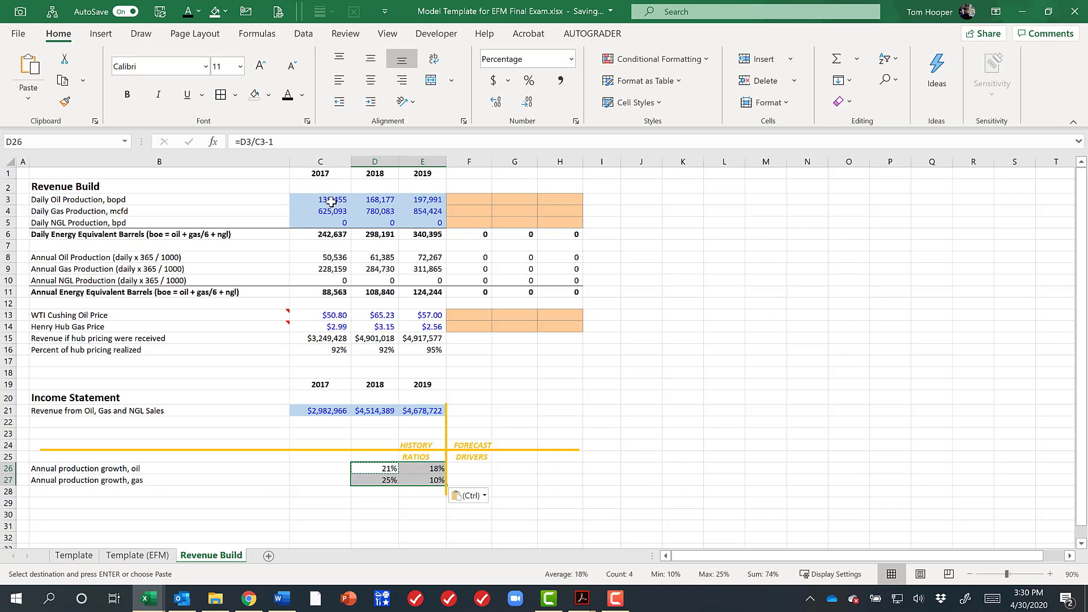
Step: Carry the 2019 rates (18% oil, 10% gas) into 2020–2022 drivers with =E26
{"action": "key", "text": "Right"}
{"action": "key", "text": "Right"}
{"action": "key", "text": "shift+Right"}
{"action": "key", "text": "shift+Down"}
{"action": "key", "text": "shift+Right"}
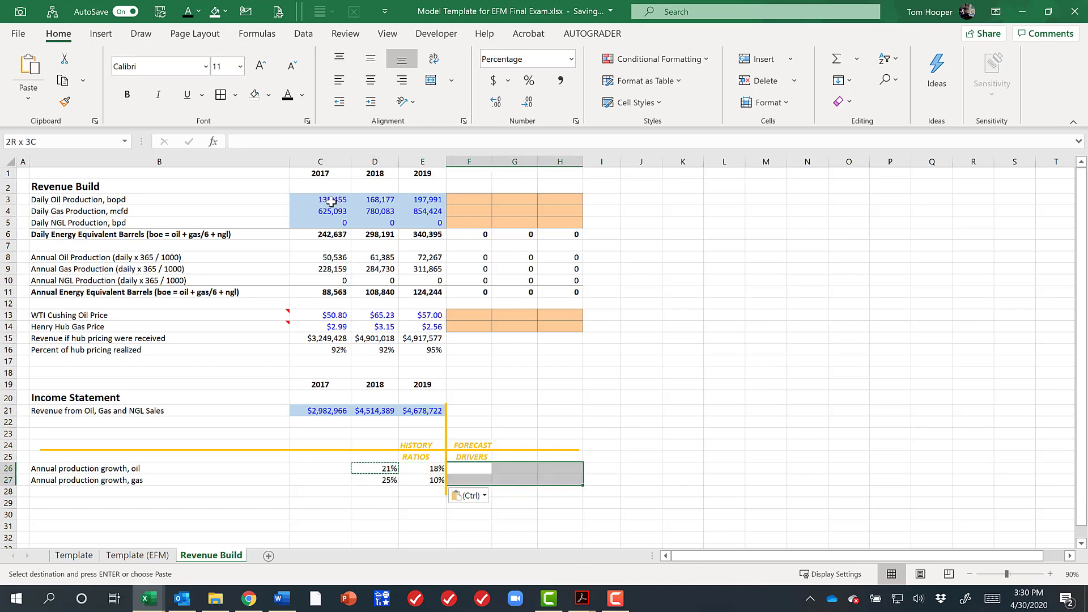
{"action": "type", "text": "=E26"}
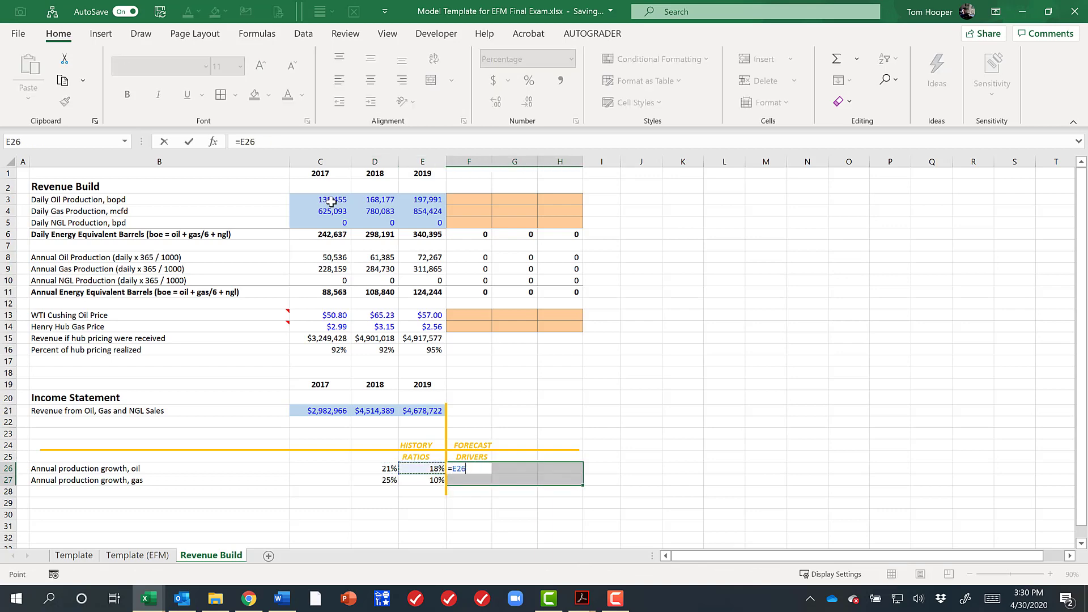
{"action": "key", "text": "ctrl+Return"}
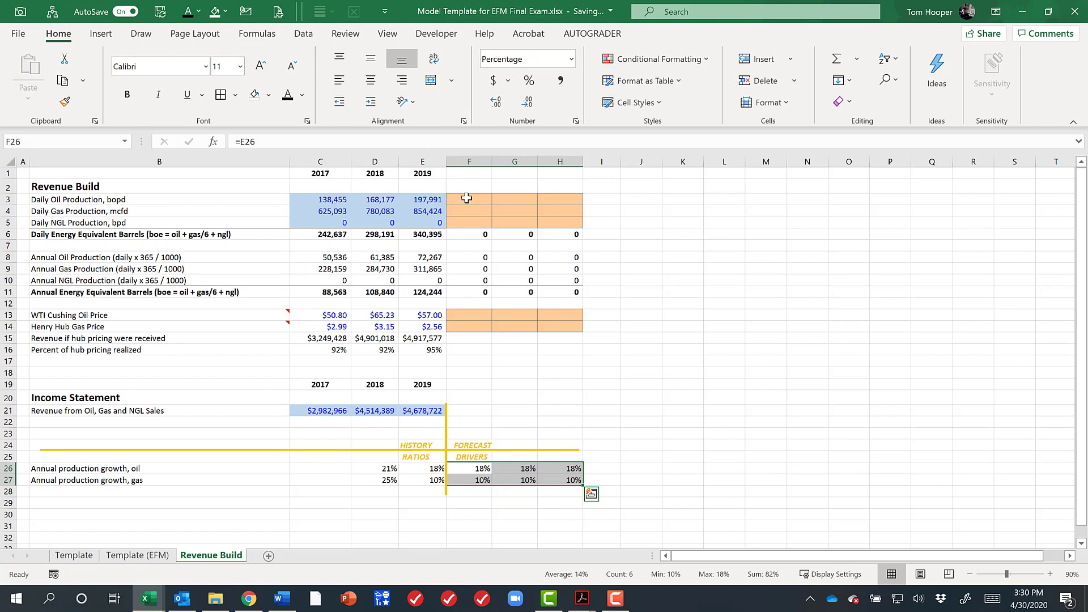
Step: Forecast 2020 oil production as 2019 output times (1 + growth driver), and reuse it for gas
{"action": "left_click", "coordinate": [464, 201]}
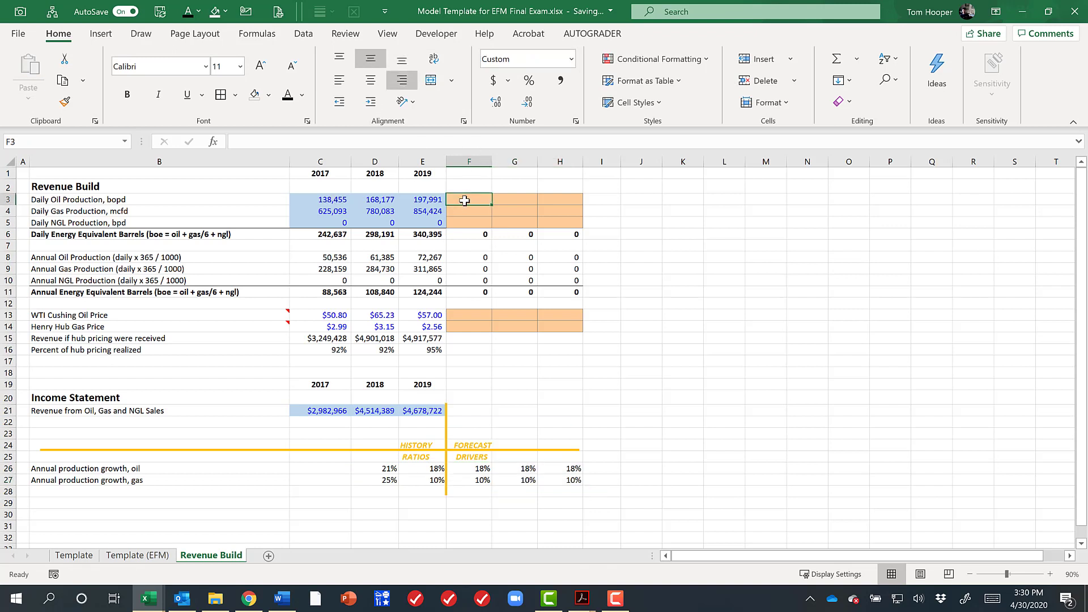
{"action": "type", "text": "="}
{"action": "key", "text": "Left"}
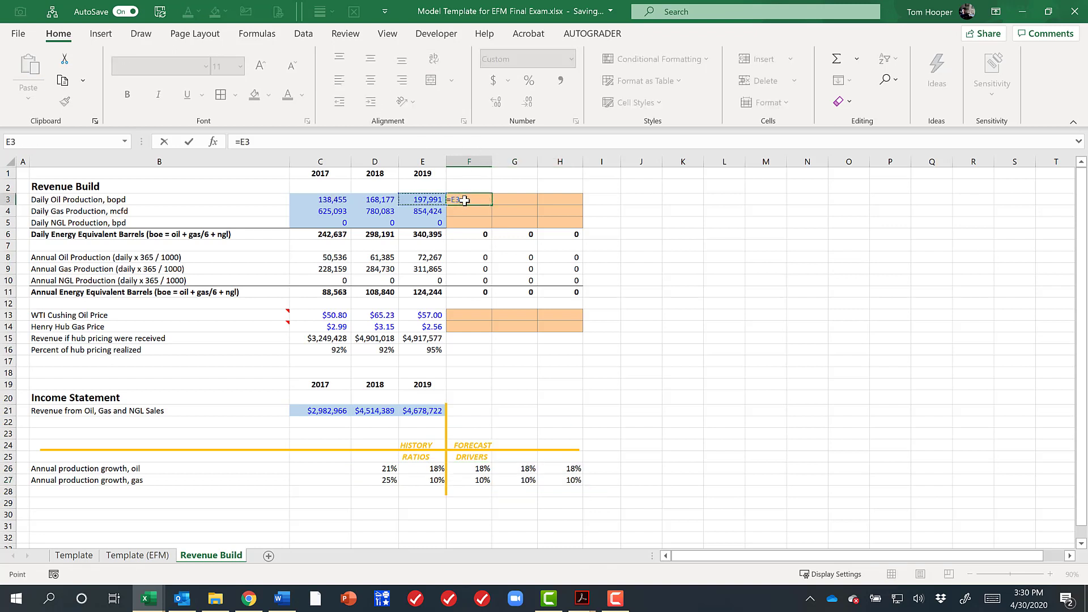
{"action": "type", "text": "*(1+"}
{"action": "left_click", "coordinate": [475, 470]}
{"action": "type", "text": ")"}
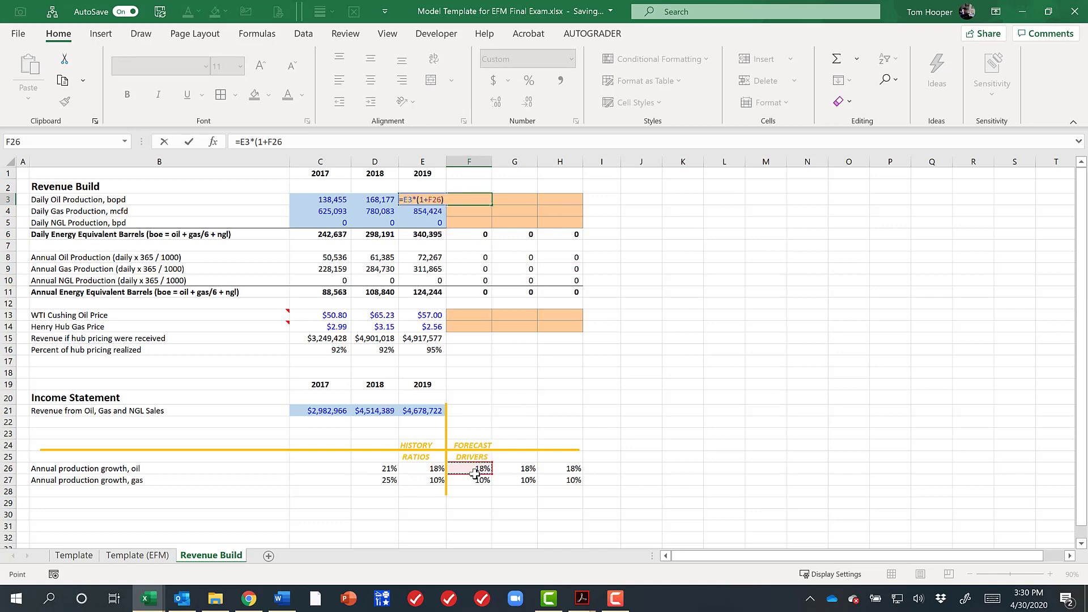
{"action": "key", "text": "ctrl+Return"}
{"action": "key", "text": "ctrl+c"}
{"action": "key", "text": "Down"}
{"action": "key", "text": "ctrl+v"}
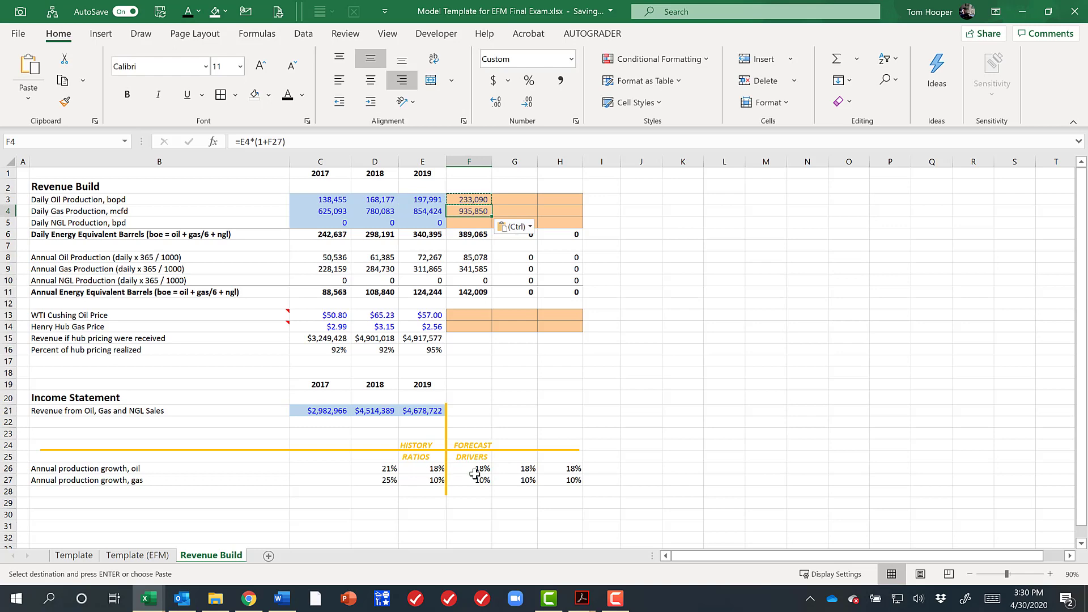
{"action": "key", "text": "F2"}
{"action": "key", "text": "Return"}
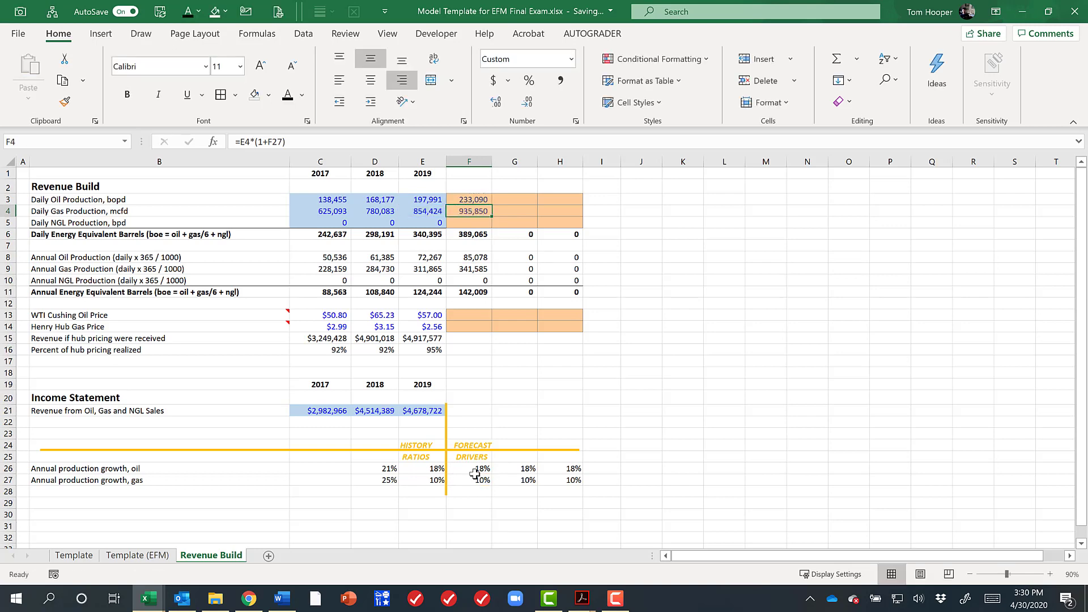
Step: Link 2020 NGL production to 2019, then fill the 2020 production formulas across 2021–2022
{"action": "type", "text": "="}
{"action": "key", "text": "Left"}
{"action": "key", "text": "ctrl+Return"}
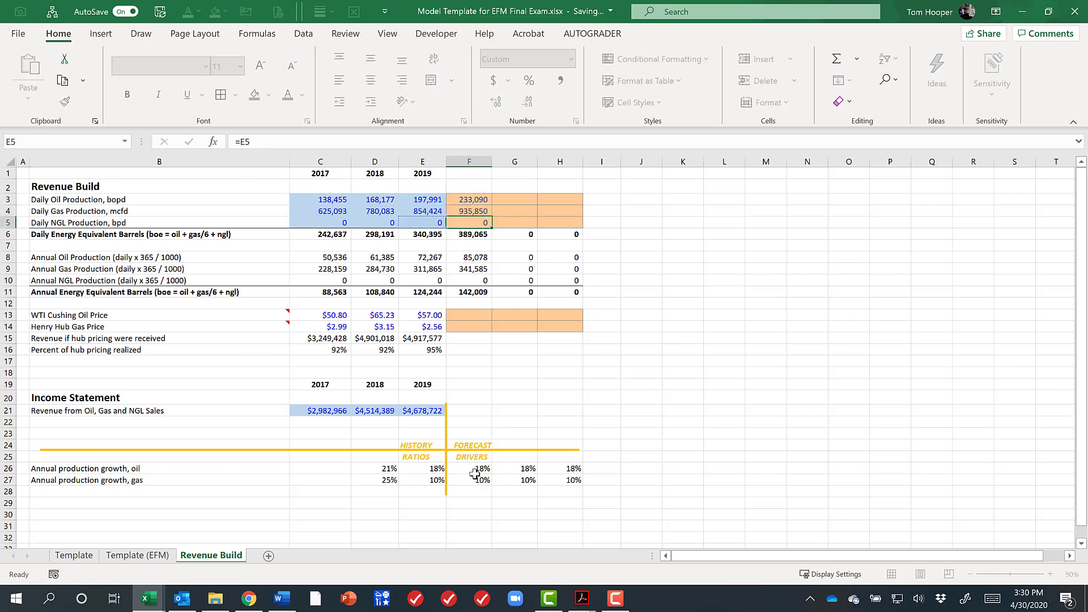
{"action": "key", "text": "ctrl+c"}
{"action": "key", "text": "Up"}
{"action": "key", "text": "Up"}
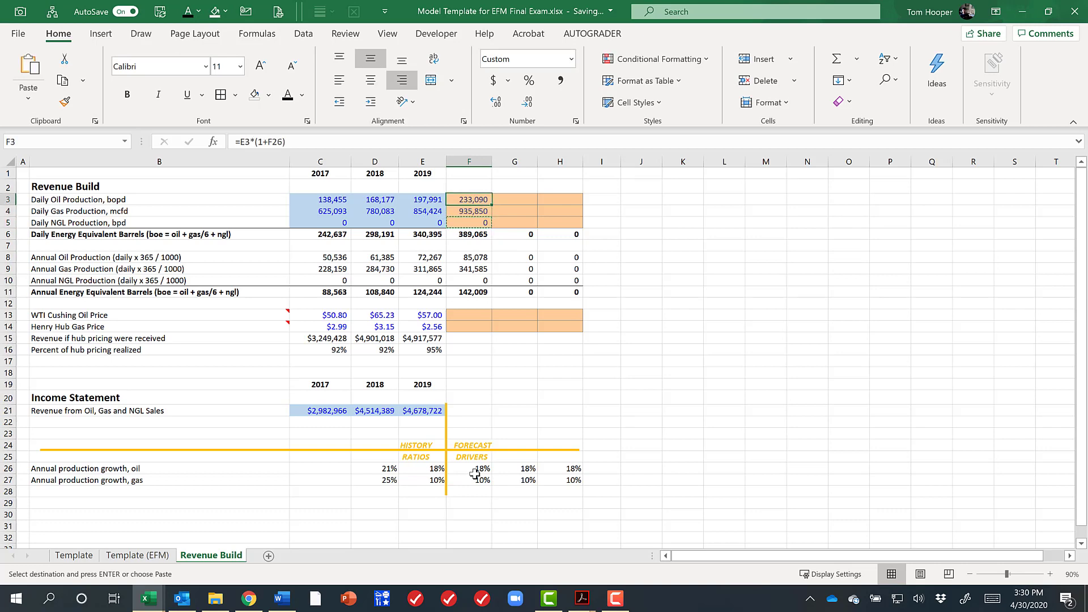
{"action": "key", "text": "shift+Down"}
{"action": "key", "text": "shift+Down"}
{"action": "key", "text": "shift+Right"}
{"action": "key", "text": "shift+Right"}
{"action": "key", "text": "ctrl+r"}
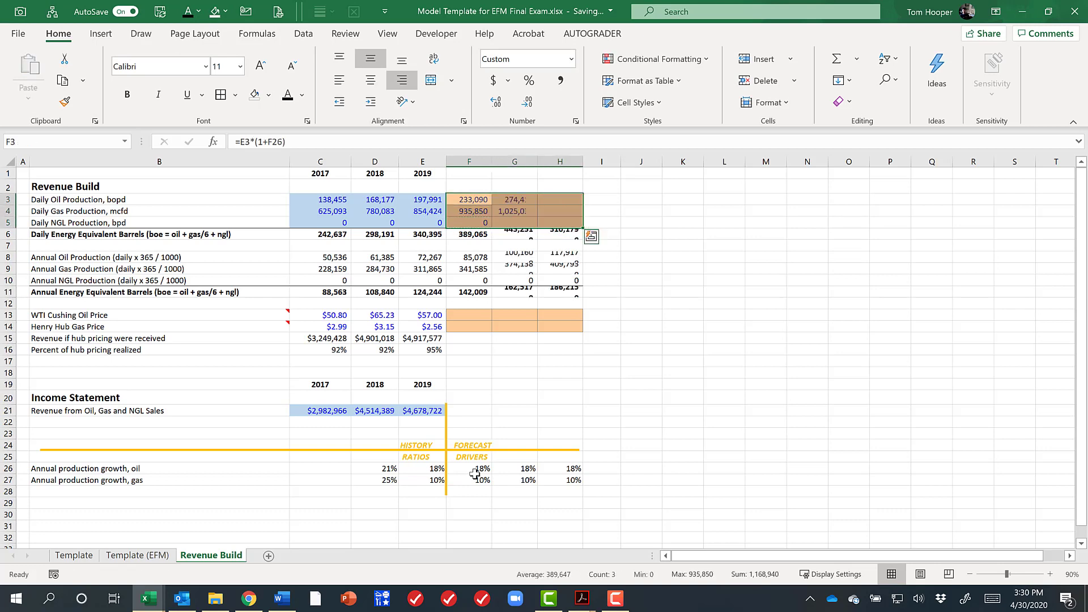
{"action": "key", "text": "Down"}
{"action": "key", "text": "Down"}
{"action": "key", "text": "Down"}
{"action": "key", "text": "Down"}
{"action": "key", "text": "Down"}
{"action": "key", "text": "Down"}
{"action": "key", "text": "Down"}
{"action": "key", "text": "Down"}
{"action": "key", "text": "Down"}
{"action": "key", "text": "Down"}
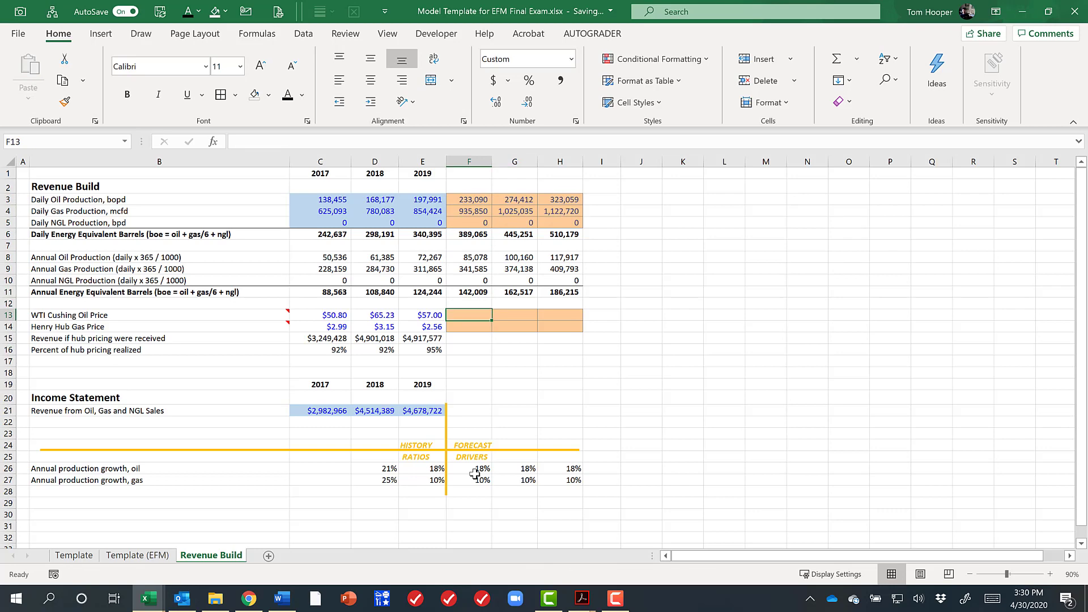
{"action": "key", "text": "Left"}
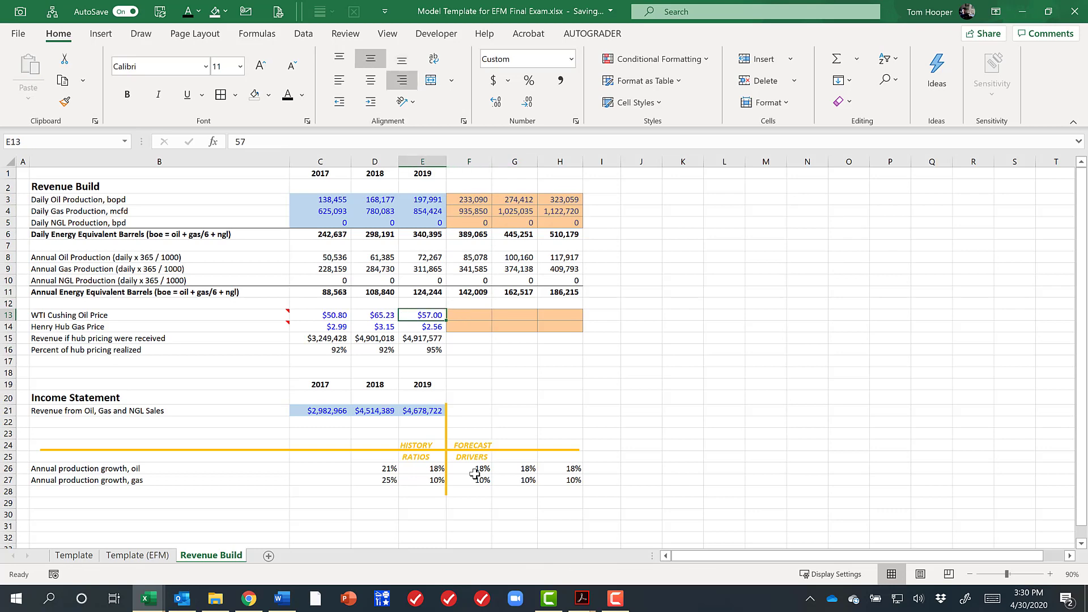
{"action": "key", "text": "Right"}
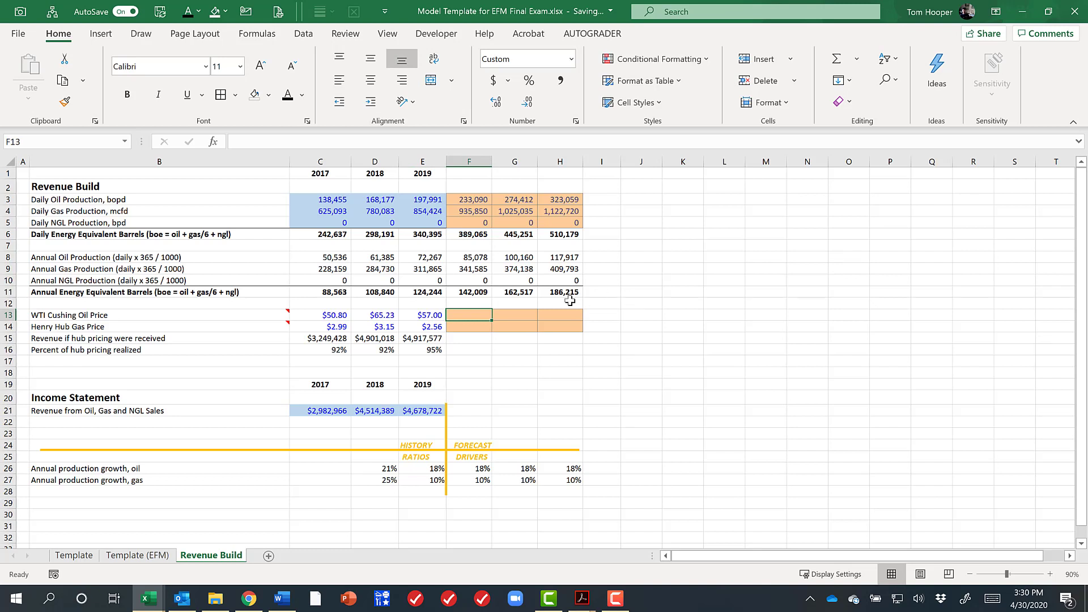
Step: Label columns F–H 2020–2022 and enter WTI prices of $30, $35 and $40
{"action": "left_click_drag", "start_coordinate": [378, 172], "coordinate": [570, 177]}
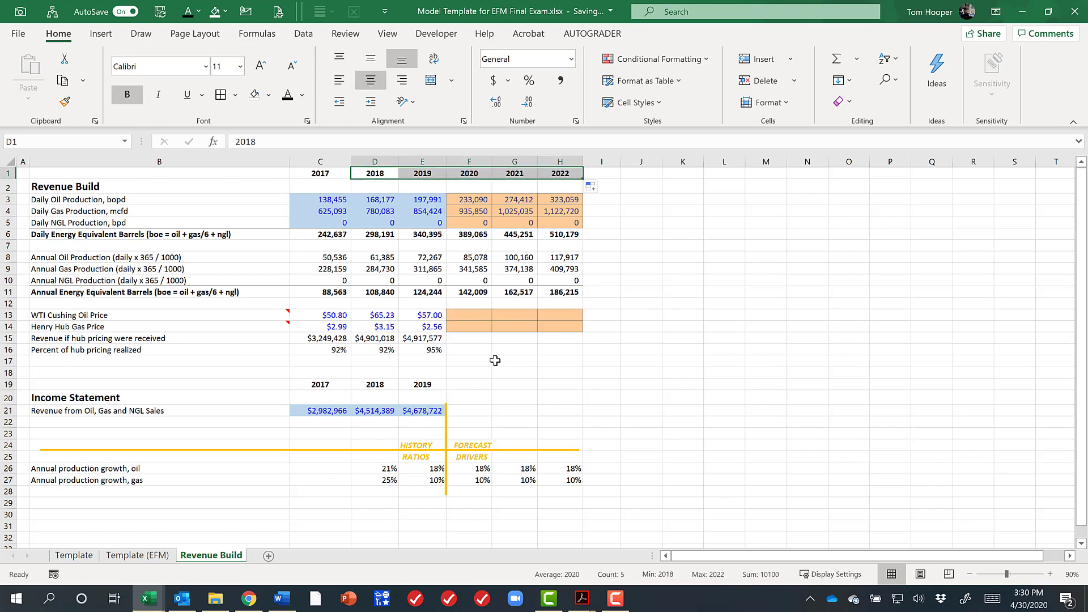
{"action": "left_click", "coordinate": [469, 337]}
{"action": "key", "text": "Up"}
{"action": "key", "text": "Up"}
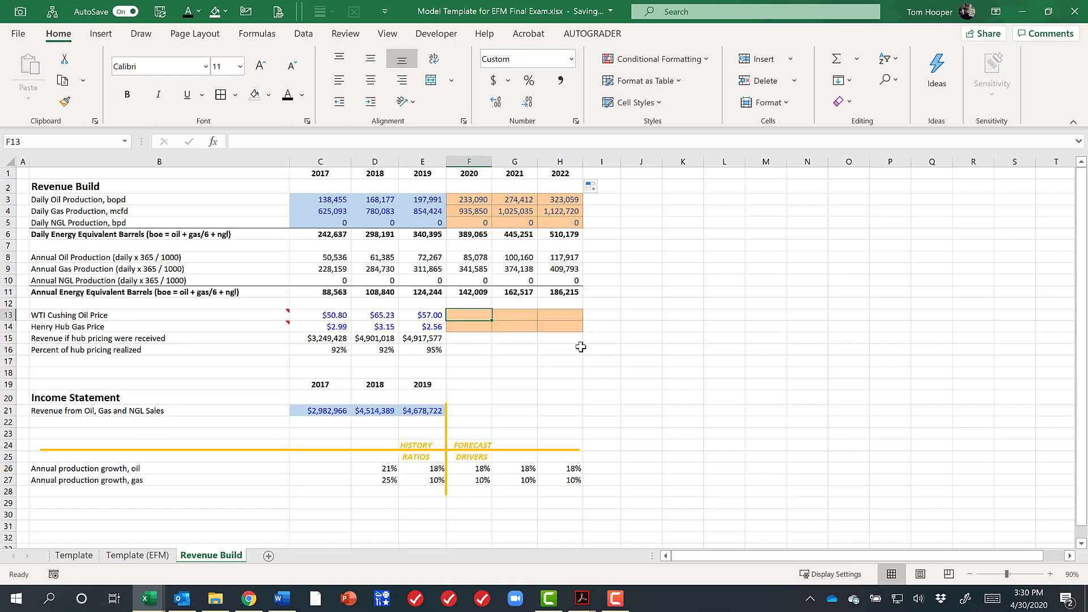
{"action": "type", "text": "30"}
{"action": "key", "text": "Return"}
{"action": "key", "text": "Up"}
{"action": "key", "text": "Right"}
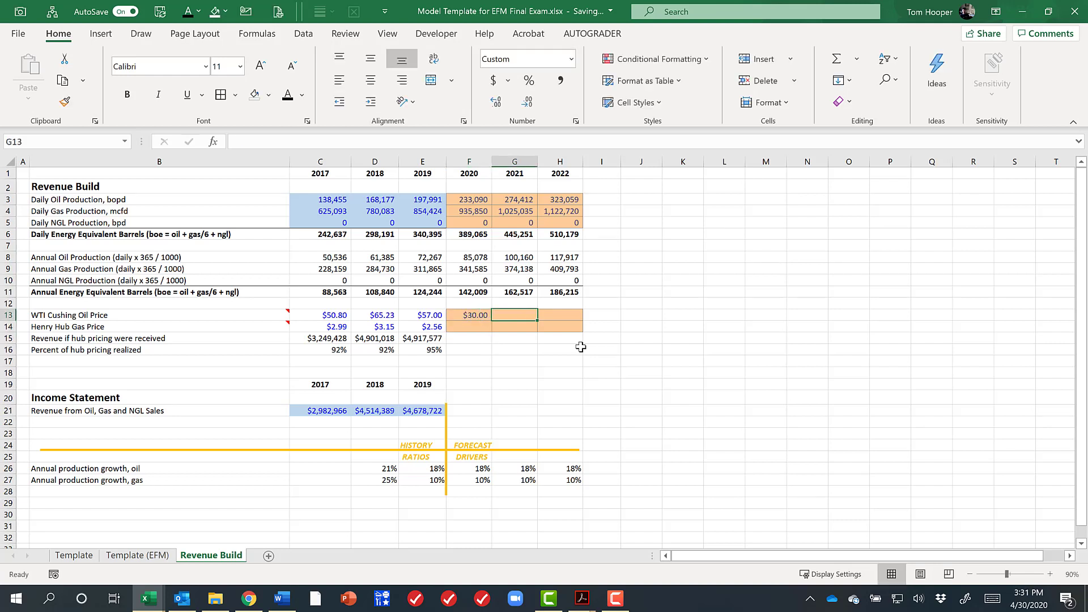
{"action": "type", "text": "35"}
{"action": "key", "text": "Right"}
{"action": "type", "text": "40"}
{"action": "key", "text": "Return"}
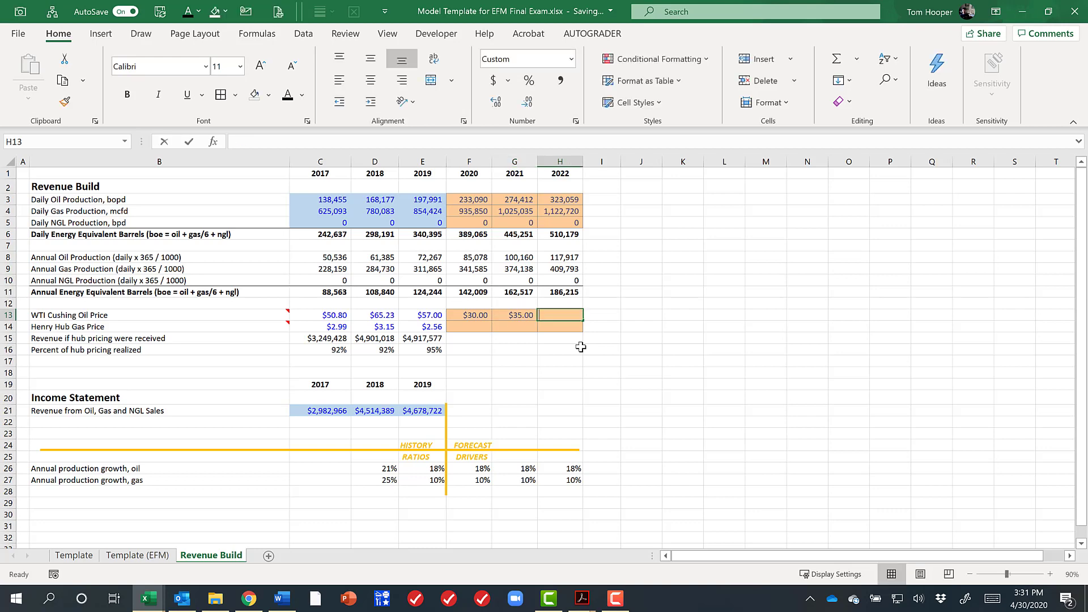
Step: Enter 2020–2022 Henry Hub prices of $2.00, $2.20 and $2.40
{"action": "key", "text": "Left"}
{"action": "key", "text": "Left"}
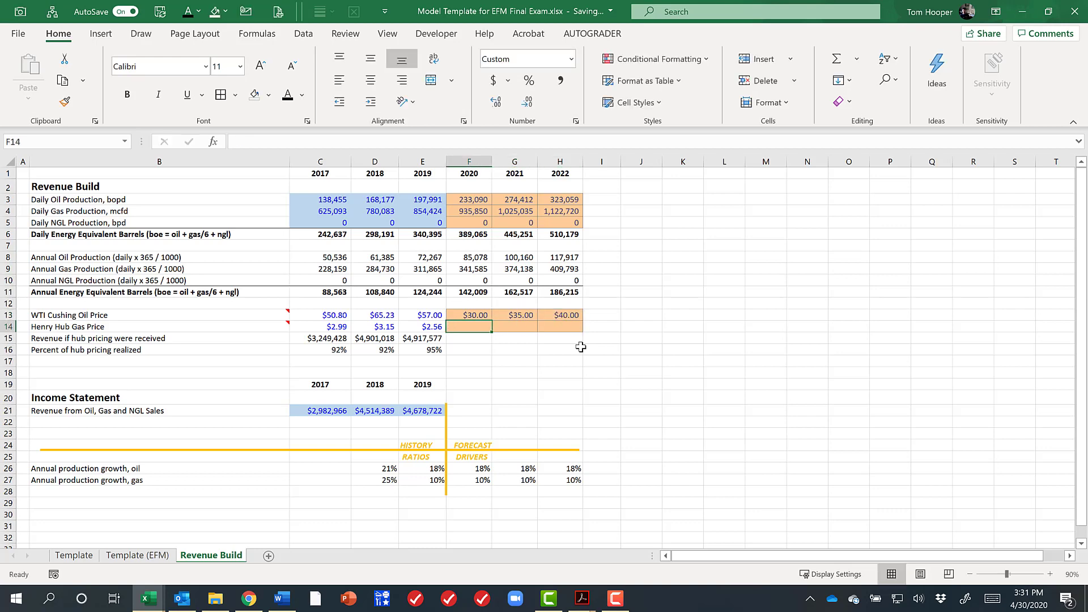
{"action": "type", "text": "2"}
{"action": "key", "text": "Right"}
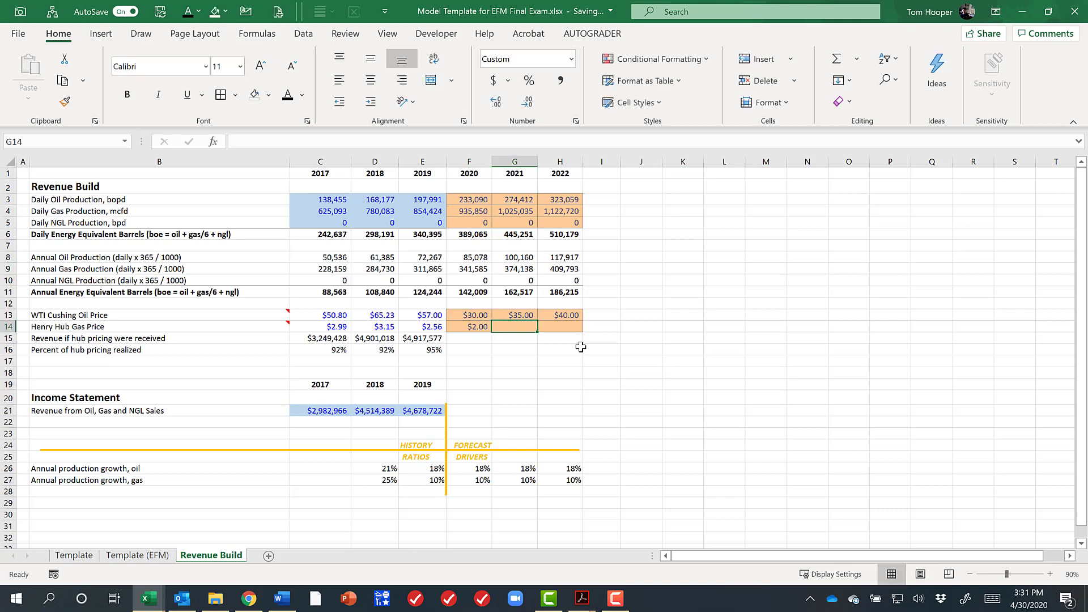
{"action": "type", "text": "2.2"}
{"action": "key", "text": "Right"}
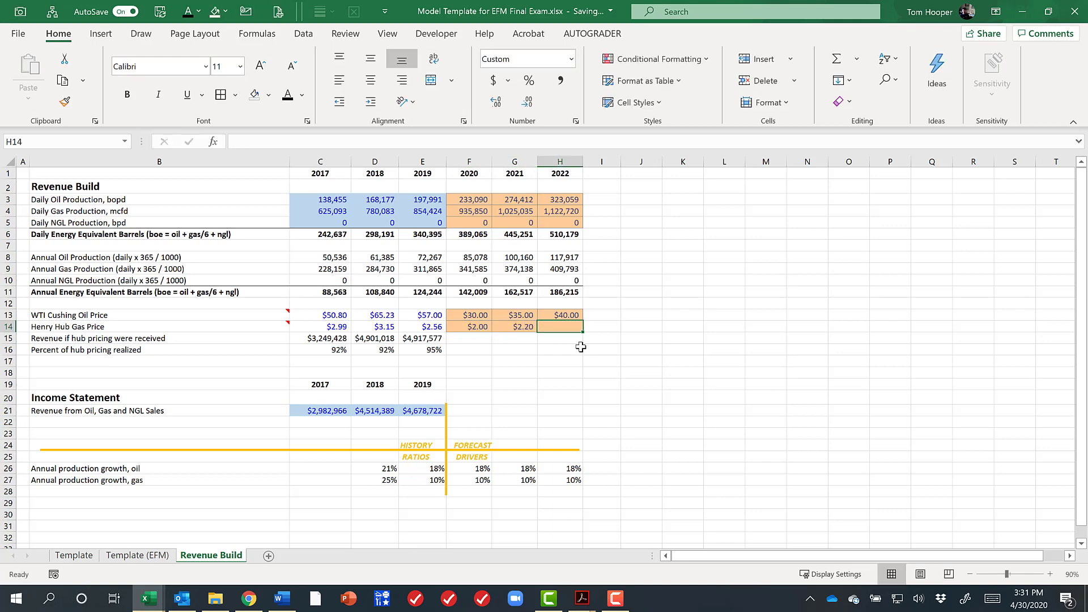
{"action": "type", "text": "2.4"}
{"action": "key", "text": "Return"}
Step: Copy the 2019 hub-pricing revenue formula across 2020–2022
{"action": "key", "text": "Left"}
{"action": "key", "text": "Left"}
{"action": "key", "text": "Left"}
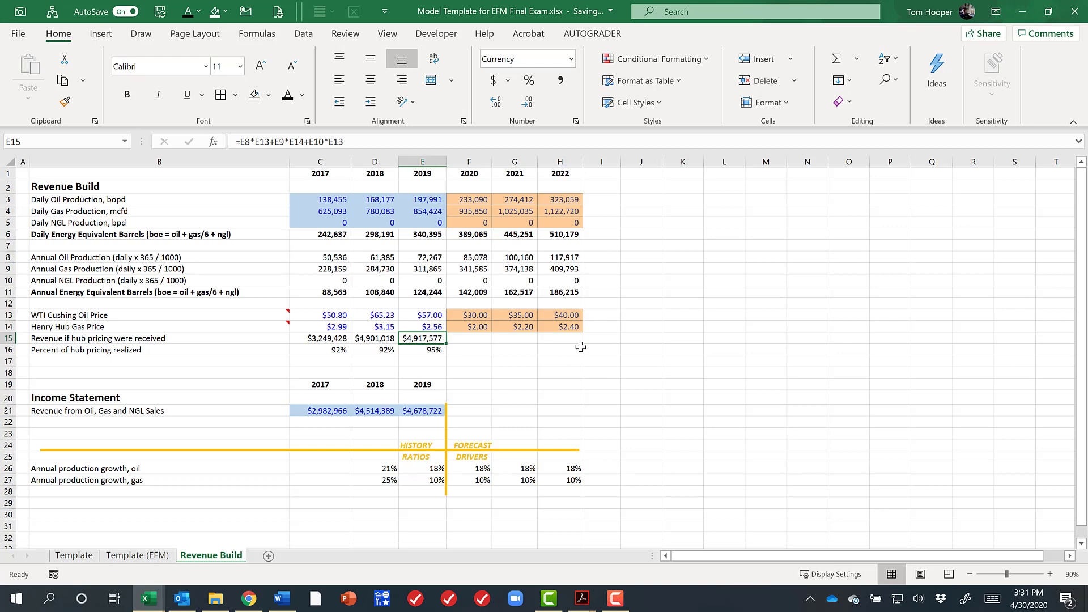
{"action": "key", "text": "F2"}
{"action": "key", "text": "Escape"}
{"action": "key", "text": "shift+Right"}
{"action": "key", "text": "shift+Right"}
{"action": "key", "text": "shift+Right"}
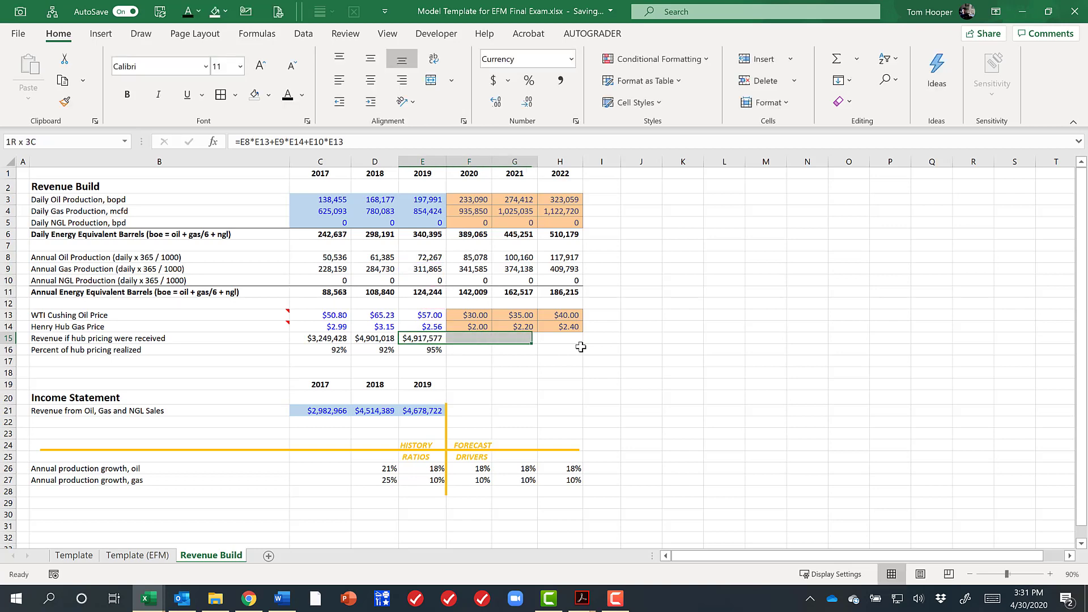
{"action": "key", "text": "ctrl+r"}
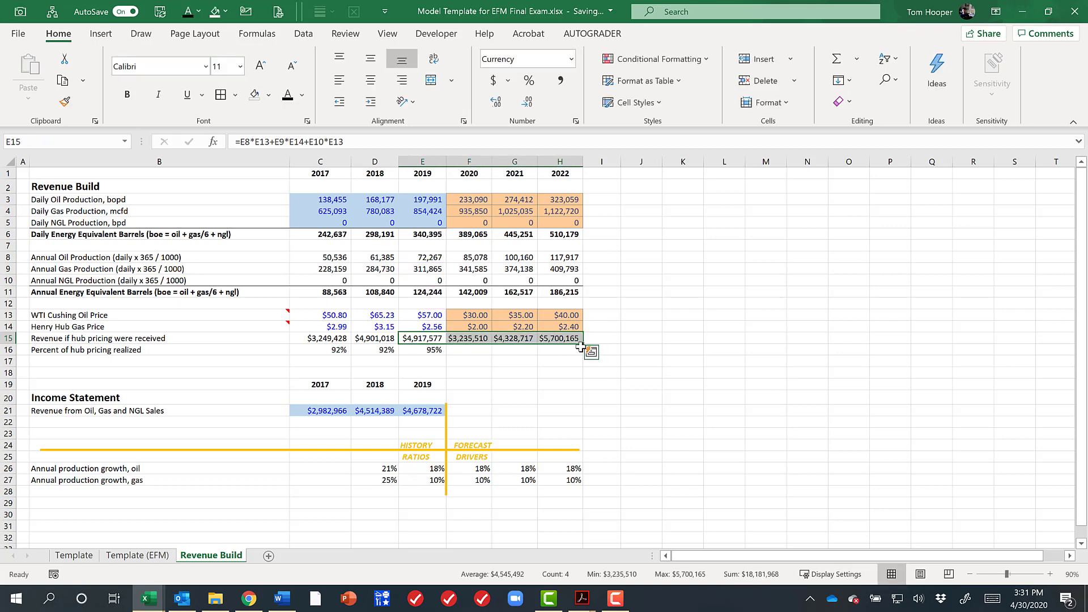
Step: Link F16:H16 to the 2019 realization in E16 so each forecast year uses 95%
{"action": "key", "text": "Down"}
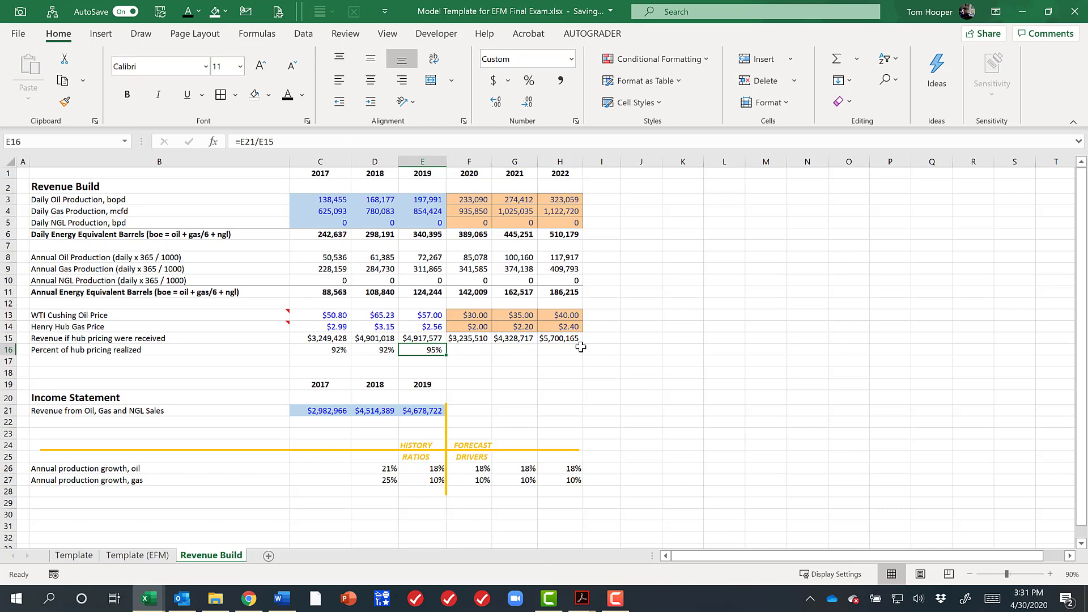
{"action": "key", "text": "F2"}
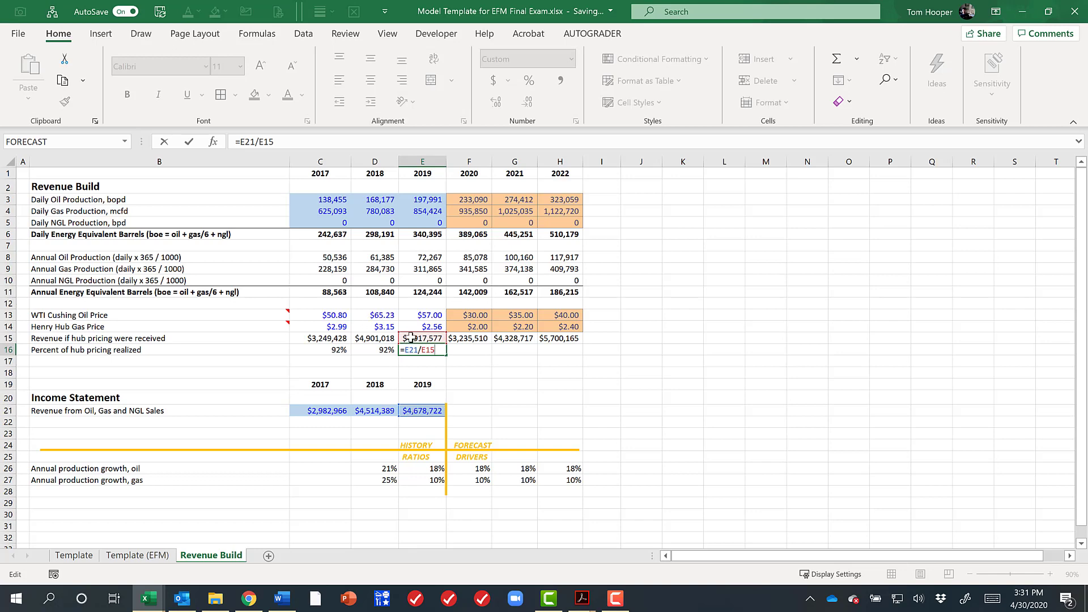
{"action": "key", "text": "Tab"}
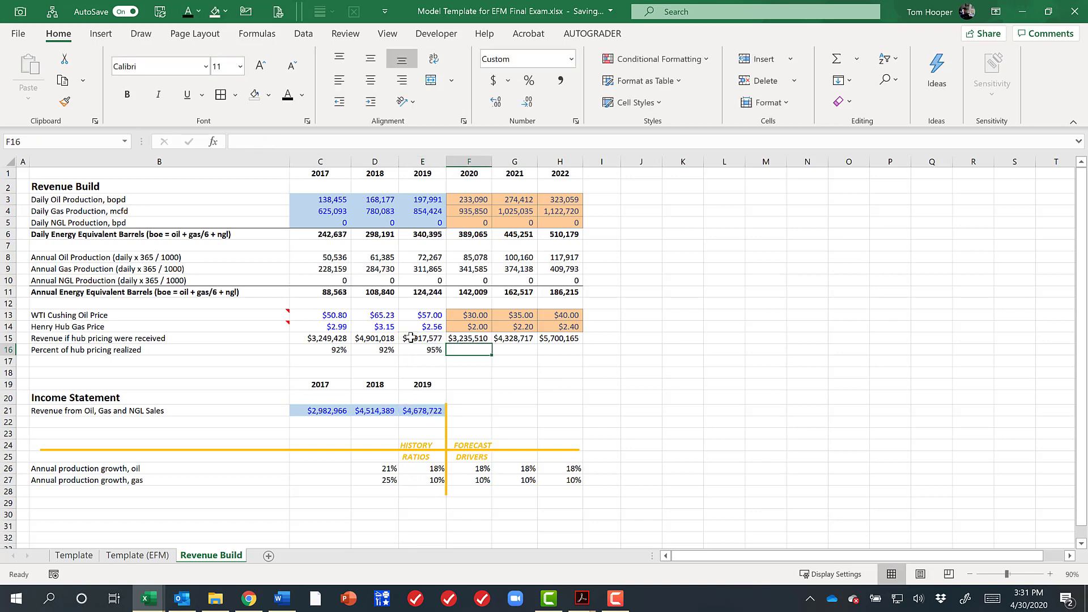
{"action": "key", "text": "shift+Right"}
{"action": "key", "text": "shift+Right"}
{"action": "type", "text": "="}
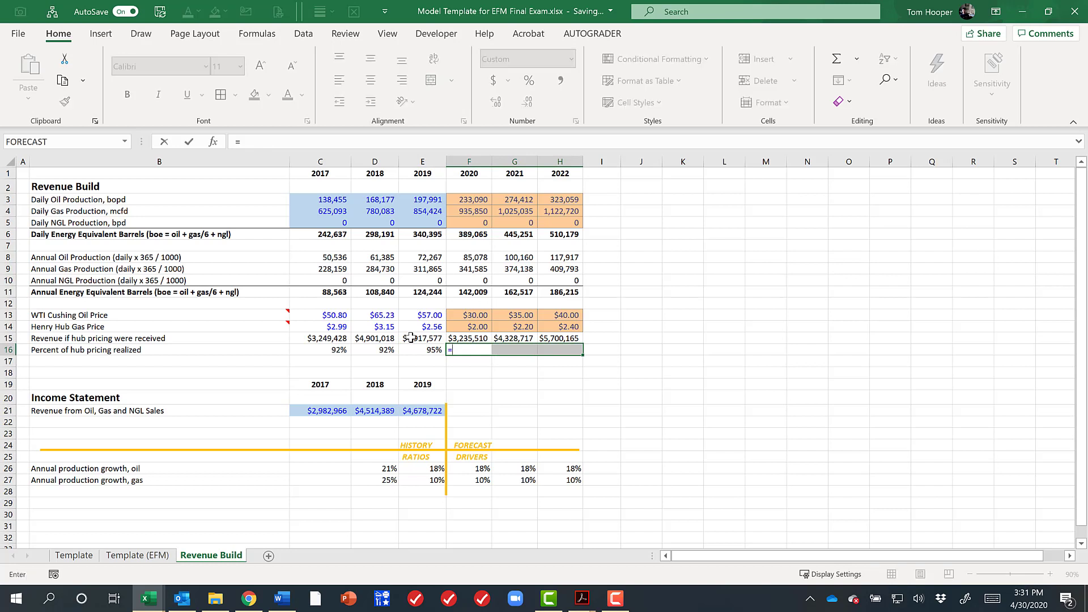
{"action": "key", "text": "Left"}
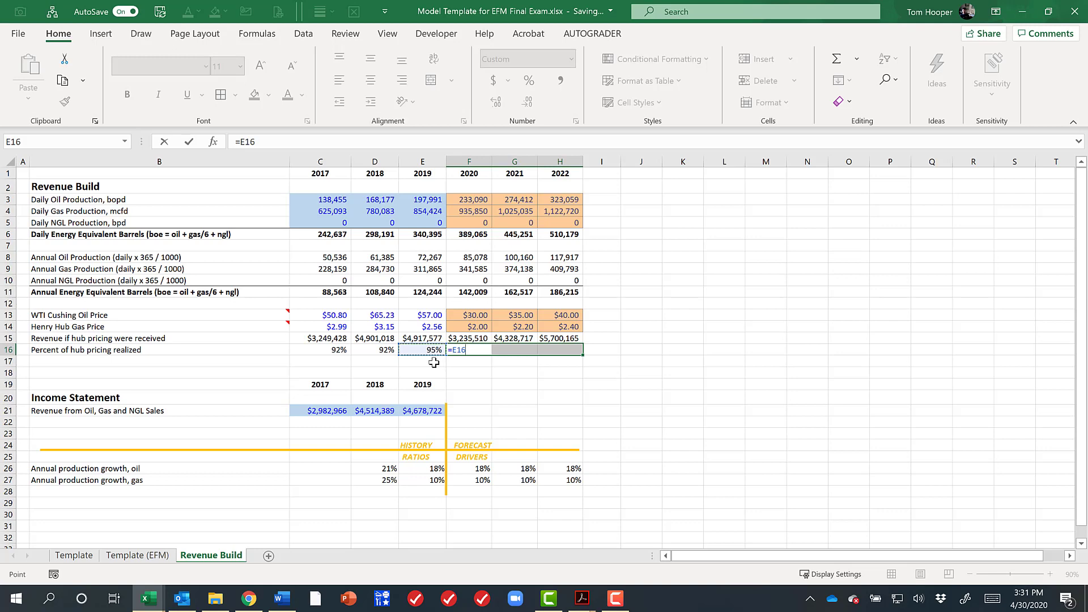
{"action": "key", "text": "ctrl+Return"}
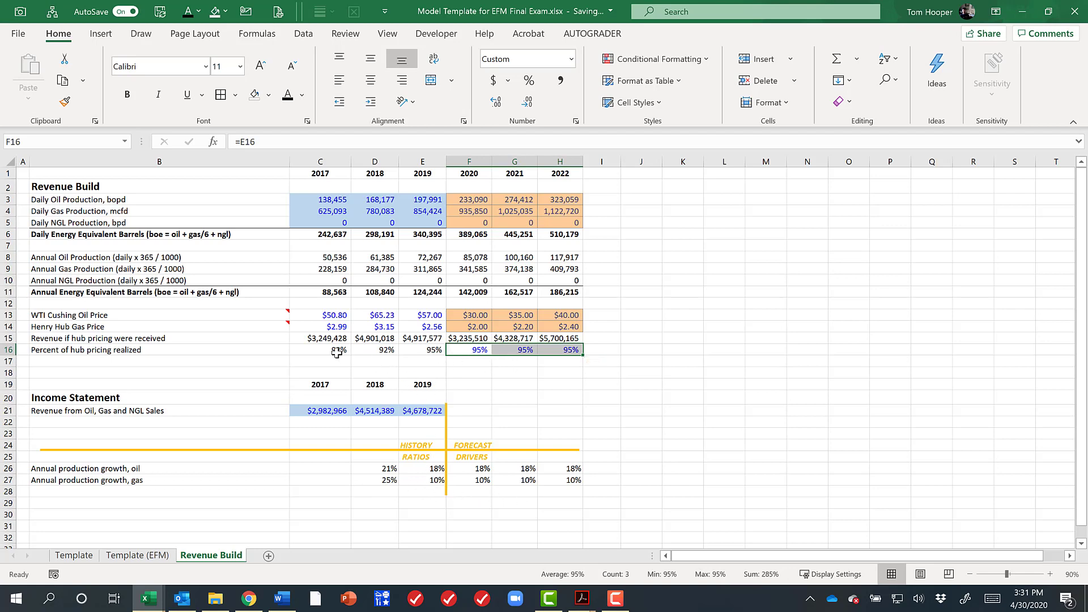
{"action": "left_click_drag", "start_coordinate": [339, 351], "coordinate": [557, 350]}
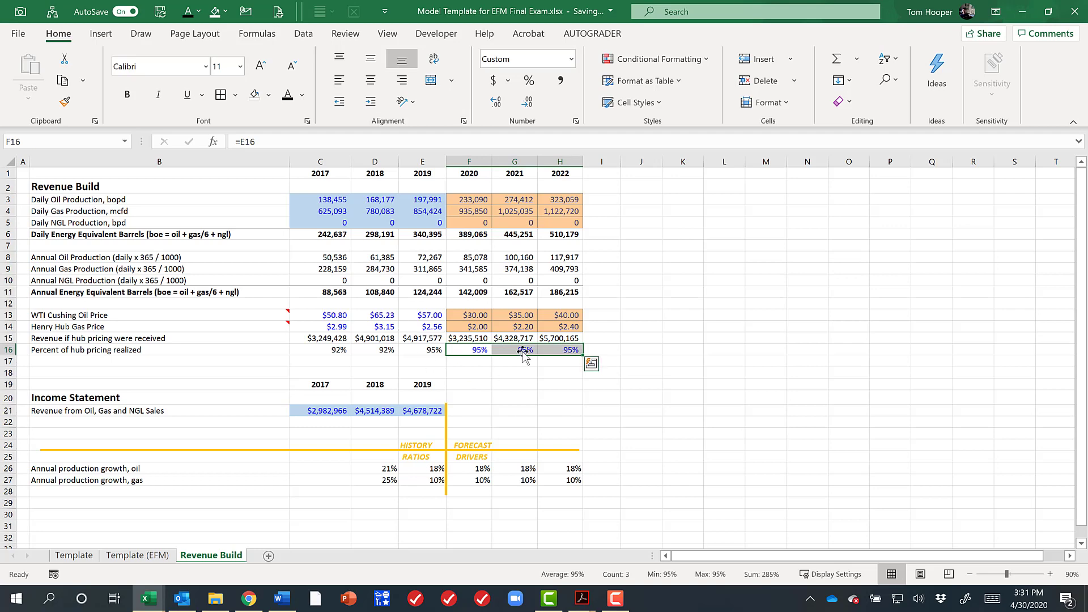
Step: Enter 2020 oil, gas and NGL sales in F21 as =F15*F16
{"action": "left_click", "coordinate": [476, 416]}
{"action": "type", "text": "="}
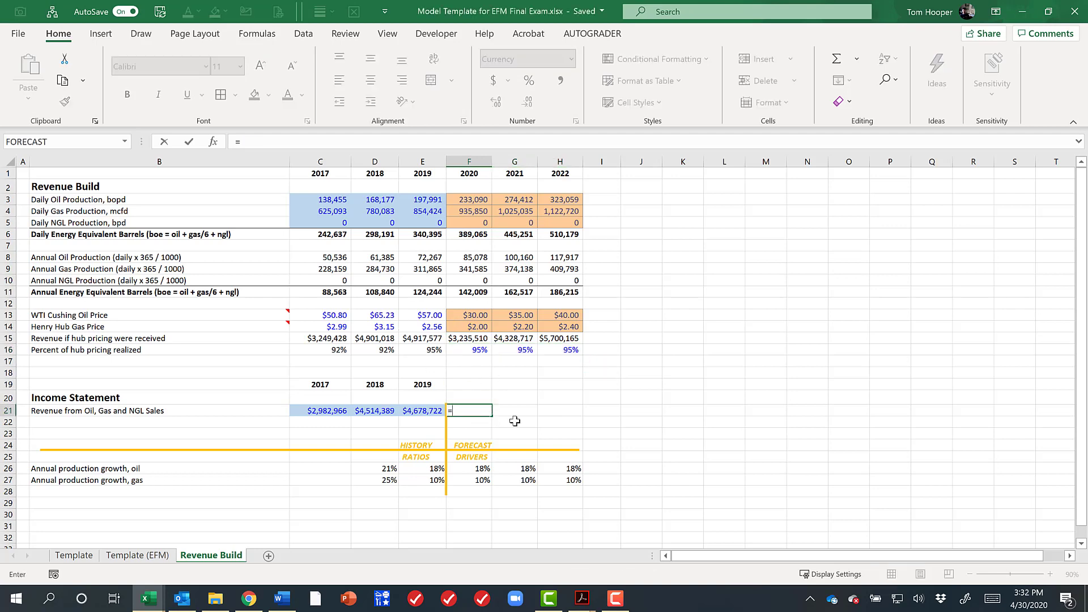
{"action": "key", "text": "Left"}
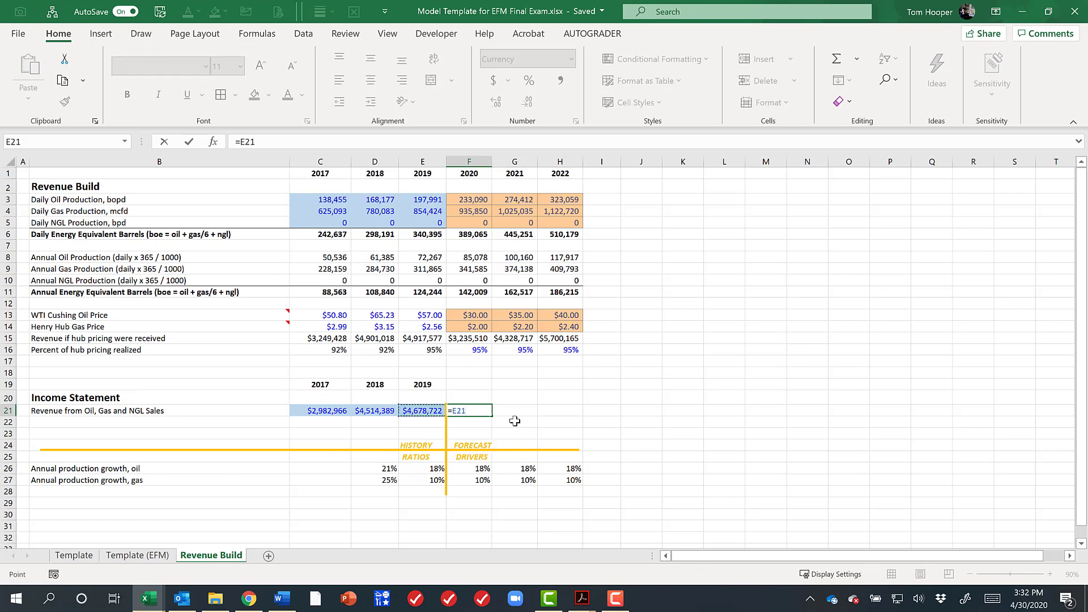
{"action": "key", "text": "Right"}
{"action": "key", "text": "Up"}
{"action": "key", "text": "Up"}
{"action": "key", "text": "Up"}
{"action": "key", "text": "Up"}
{"action": "key", "text": "Up"}
{"action": "key", "text": "Up"}
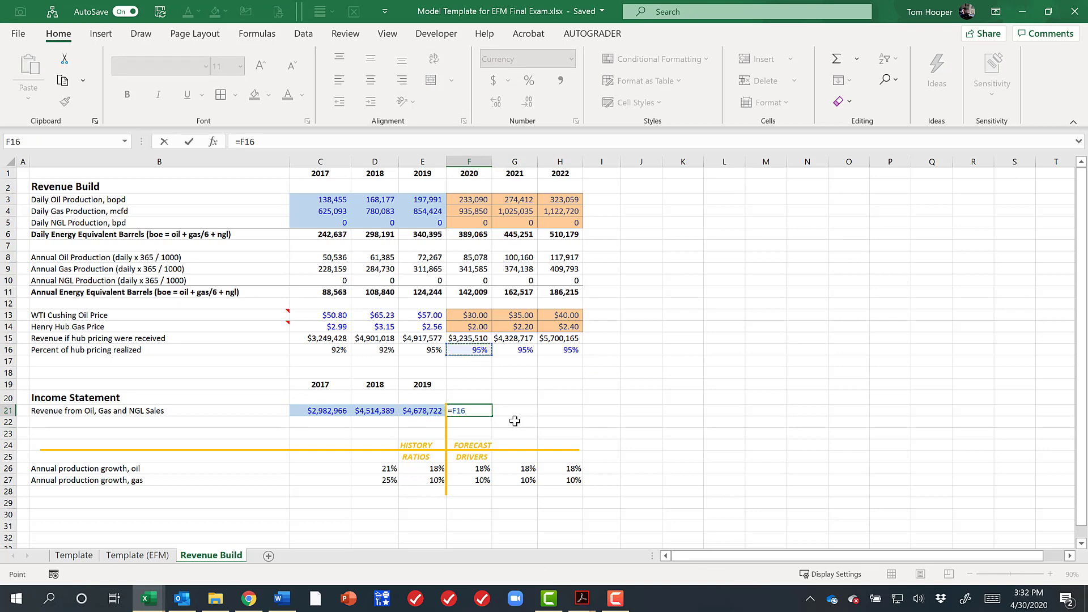
{"action": "type", "text": "*"}
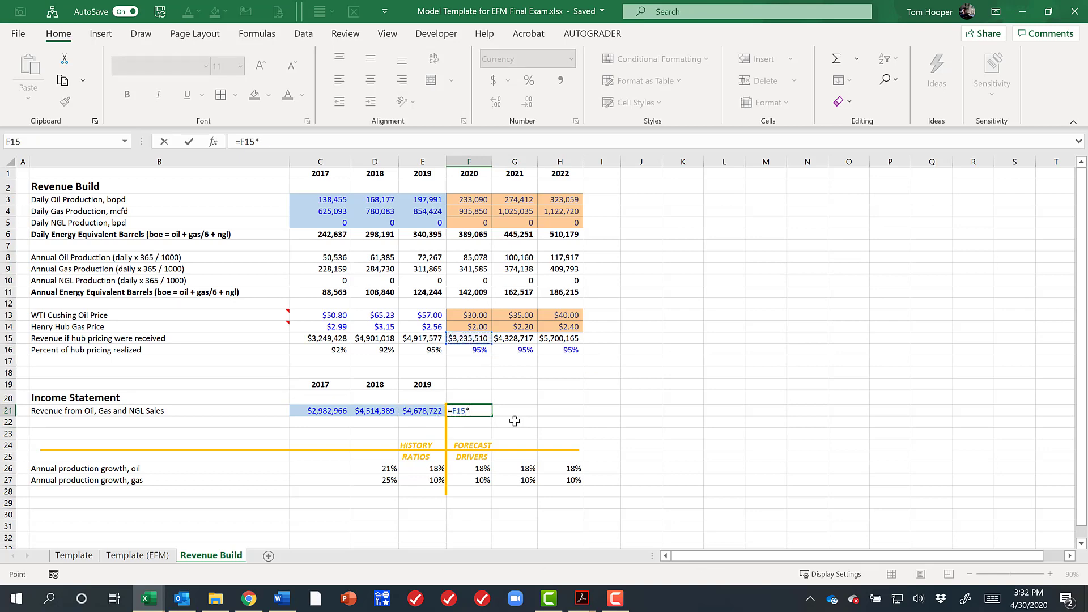
{"action": "key", "text": "Up"}
{"action": "key", "text": "Up"}
{"action": "key", "text": "Up"}
{"action": "key", "text": "Up"}
{"action": "key", "text": "Up"}
{"action": "key", "text": "ctrl+Return"}
Step: Copy the revenue formula into 2021–2022 and review the forecast revenue totals
{"action": "key", "text": "ctrl+c"}
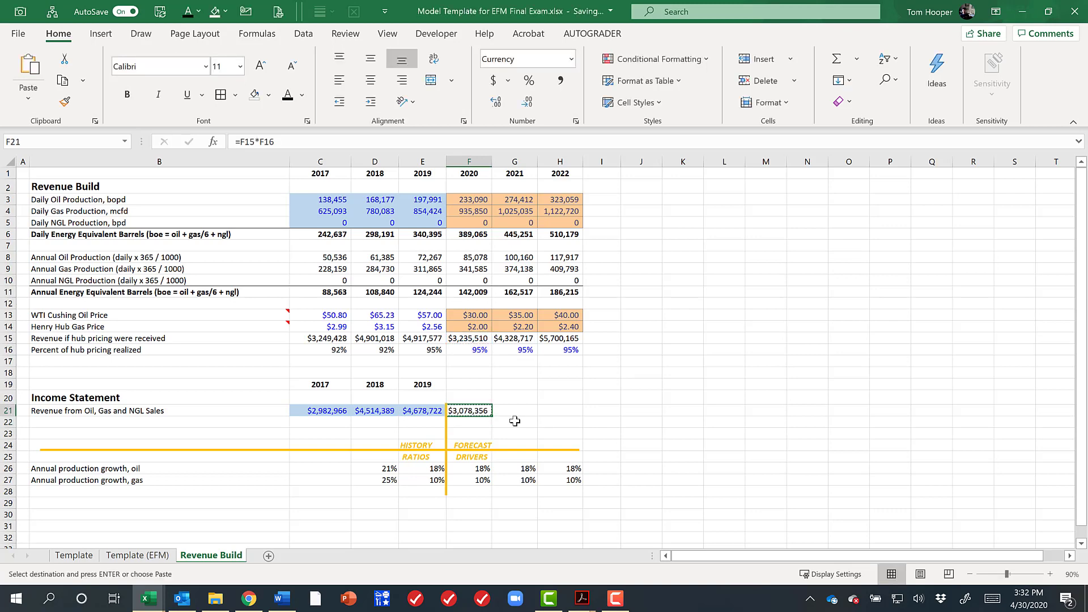
{"action": "key", "text": "shift+Right"}
{"action": "key", "text": "shift+Right"}
{"action": "key", "text": "ctrl+v"}
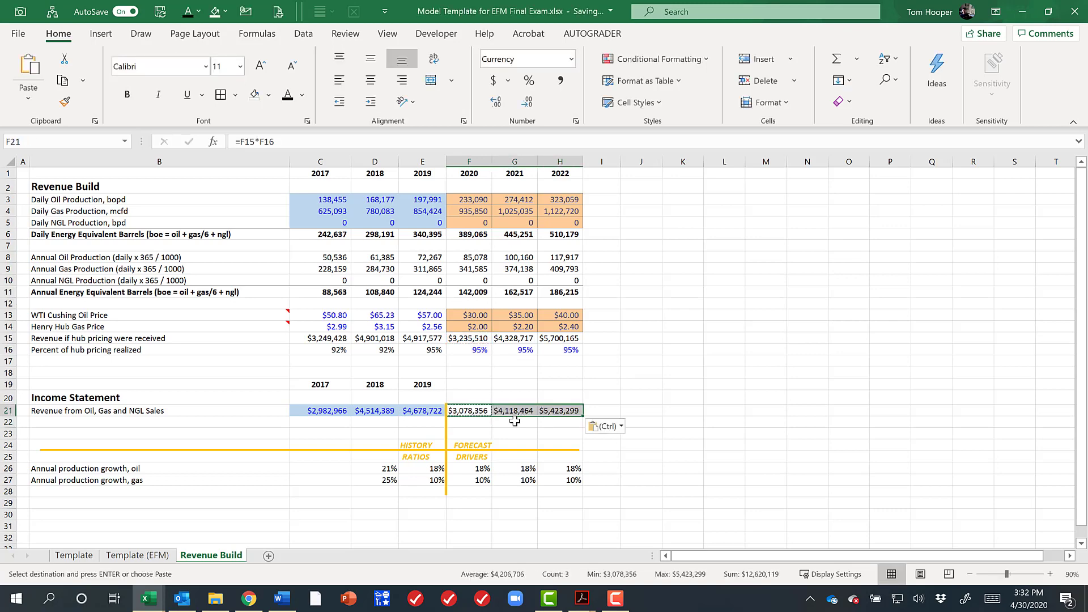
{"action": "key", "text": "Escape"}
{"action": "left_click", "coordinate": [481, 201]}
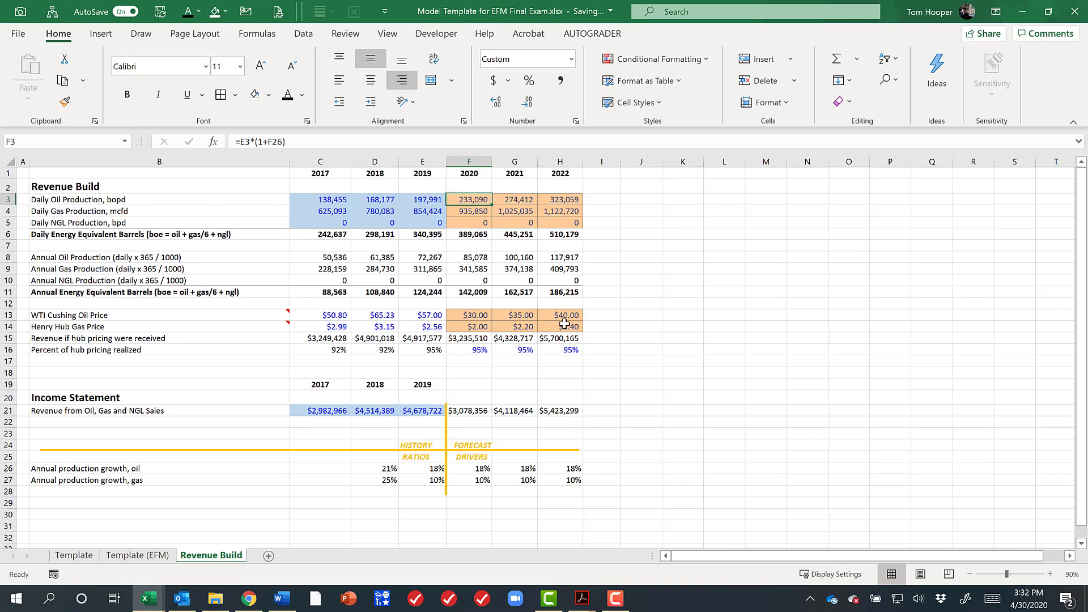
{"action": "left_click_drag", "start_coordinate": [476, 410], "coordinate": [576, 411]}
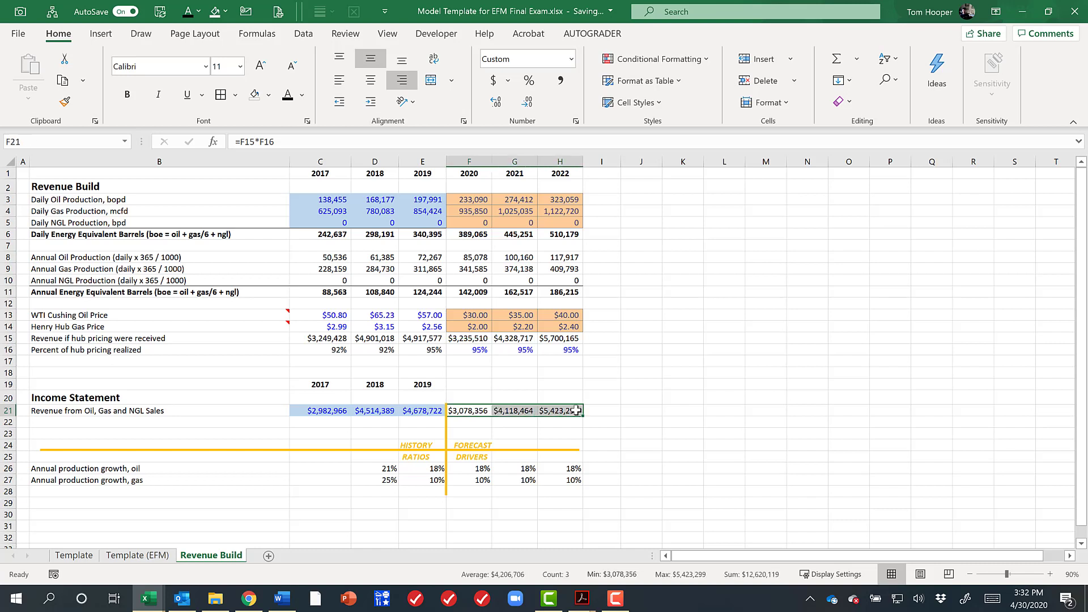